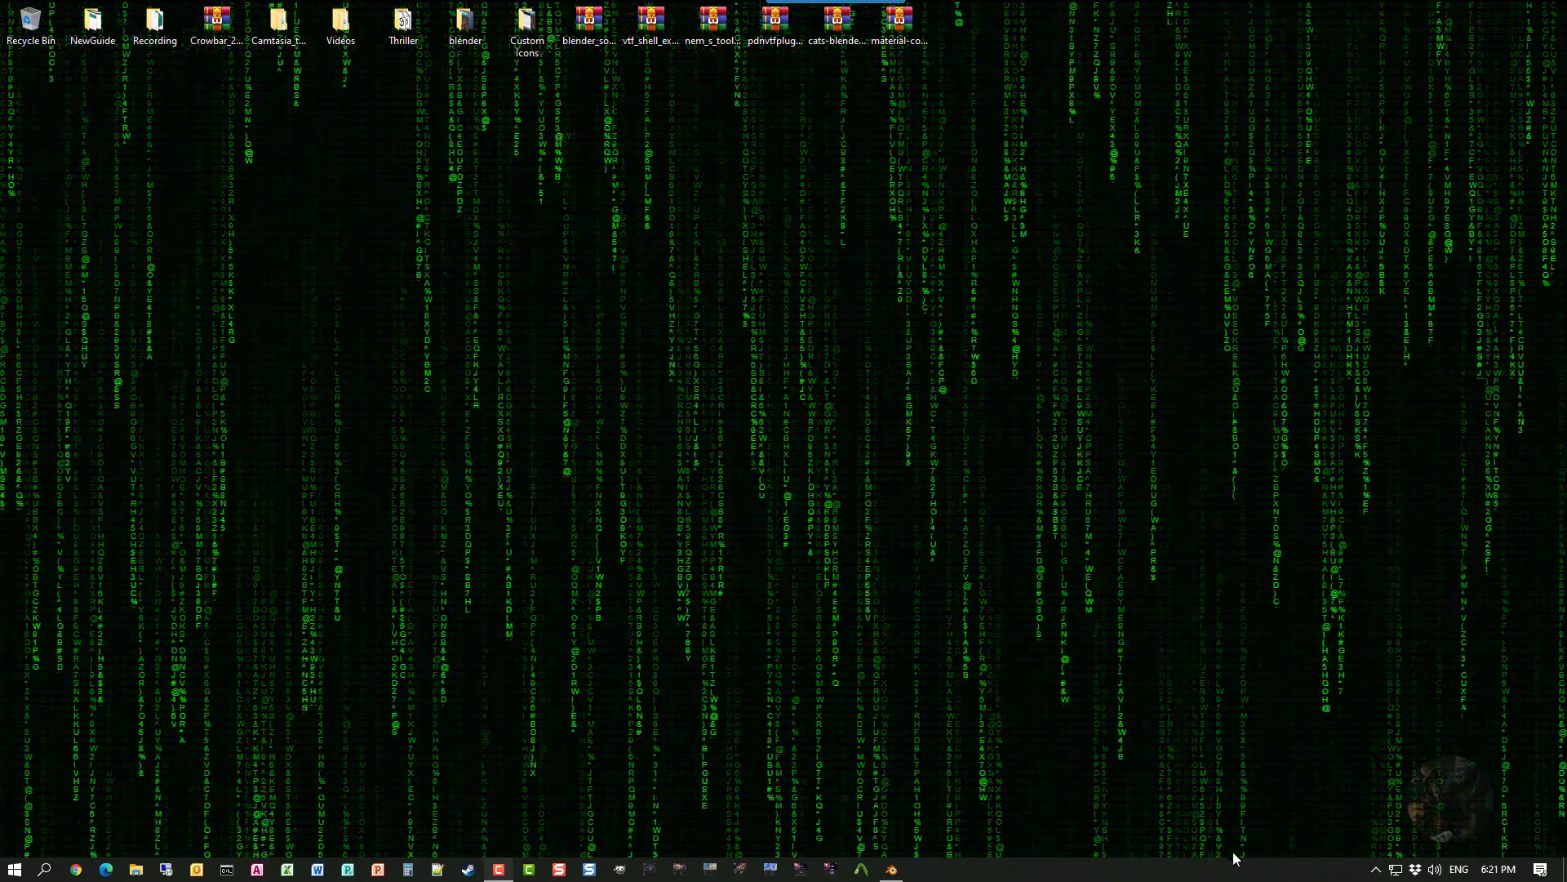
left_click(891, 869)
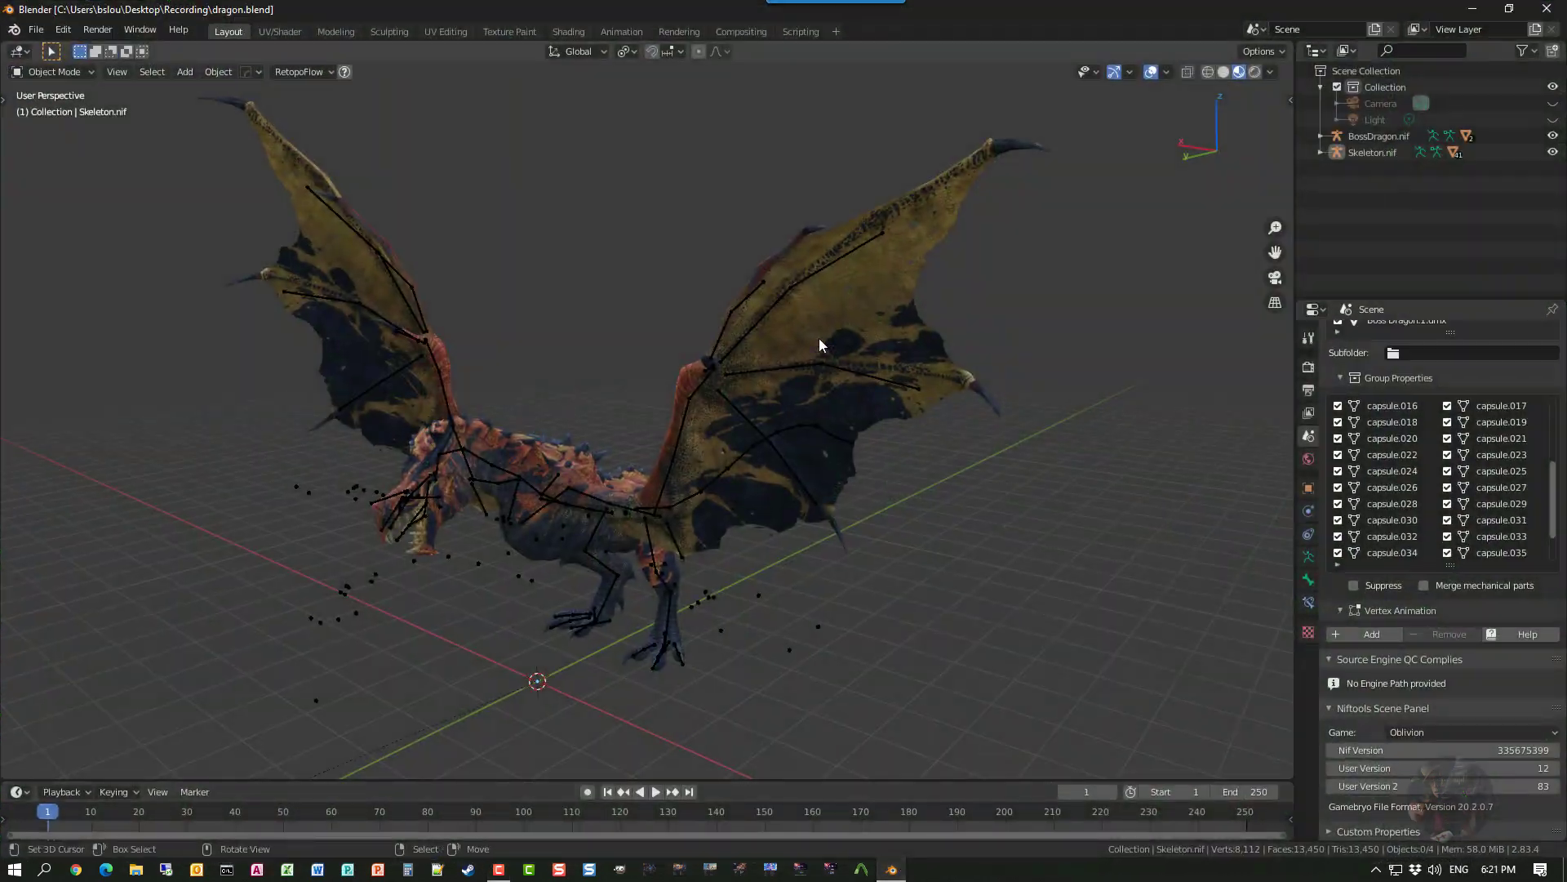
scroll(753, 385, "down", 2)
scroll(722, 381, "up", 3)
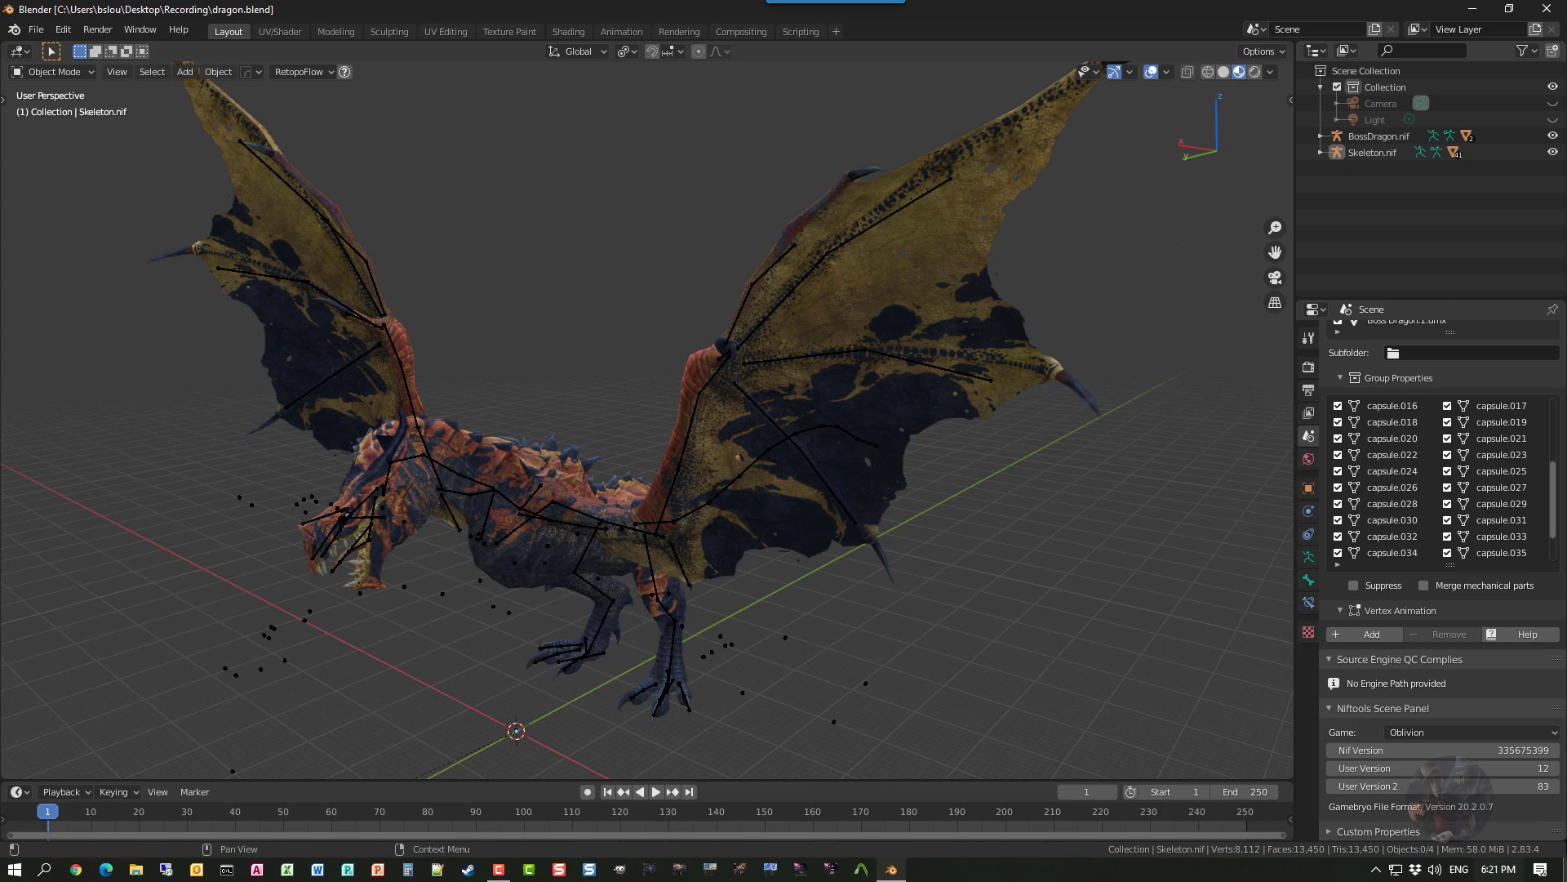
middle_click_drag(753, 452, 769, 401)
scroll(743, 380, "up", 5)
scroll(723, 360, "down", 5)
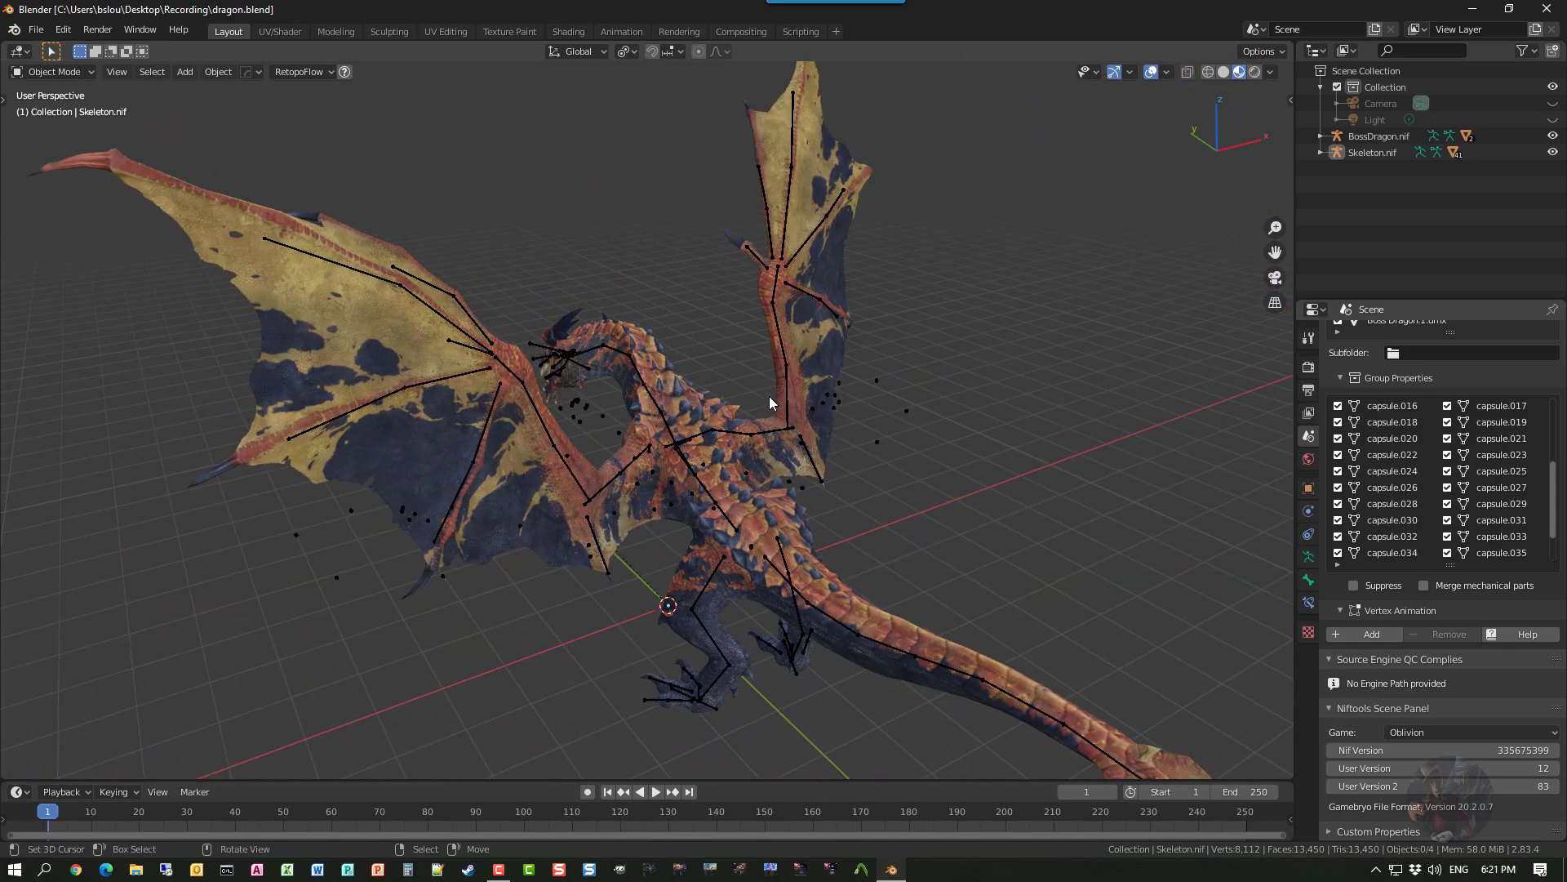
middle_click_drag(855, 443, 599, 450)
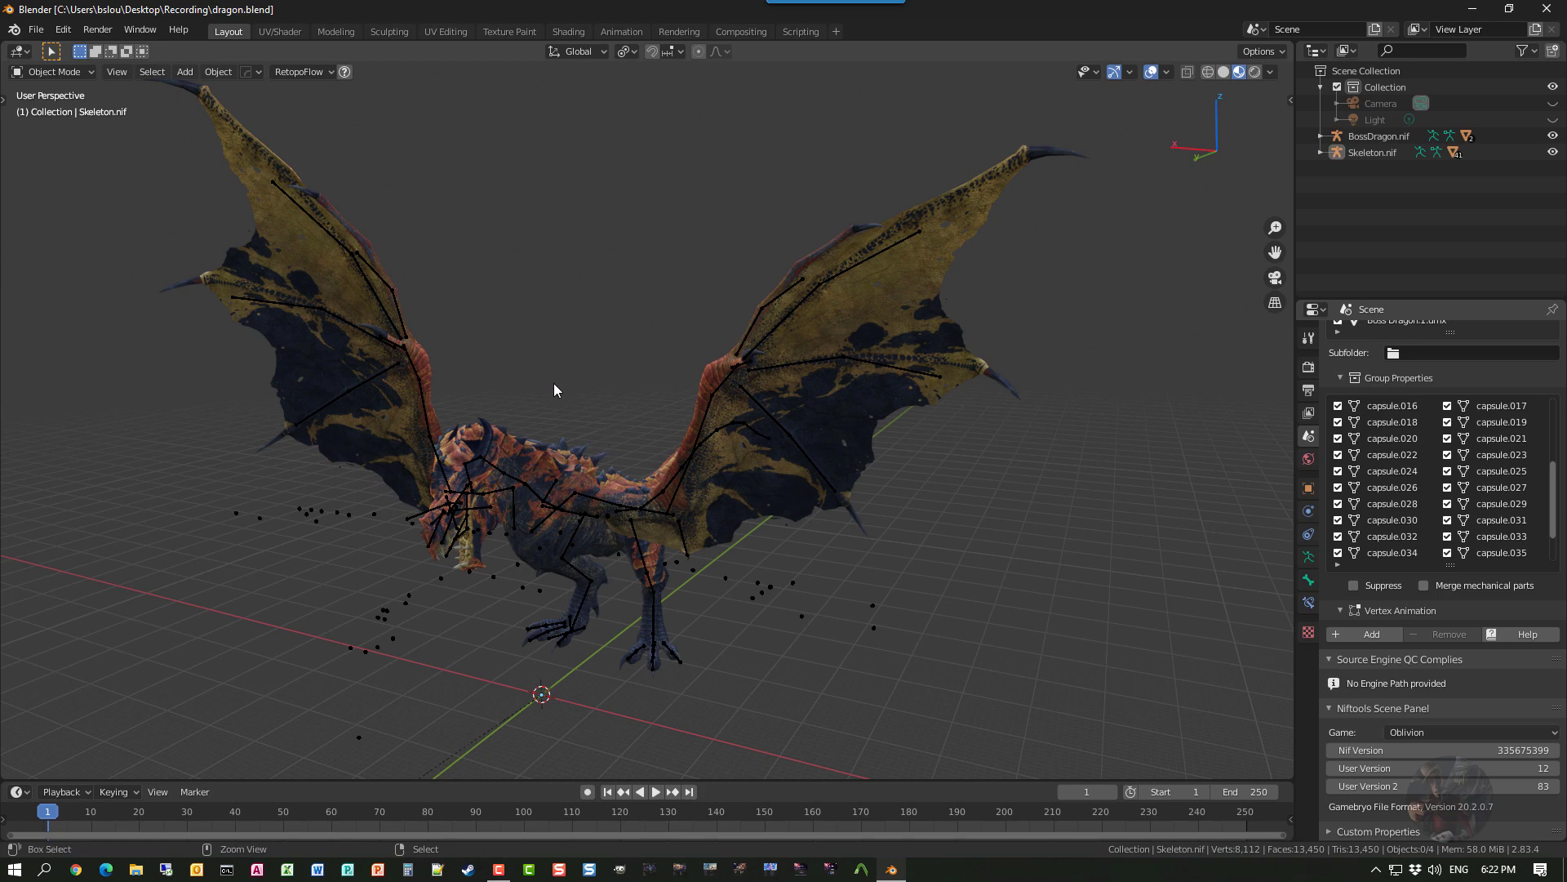
middle_click_drag(555, 384, 576, 344, "ctrl")
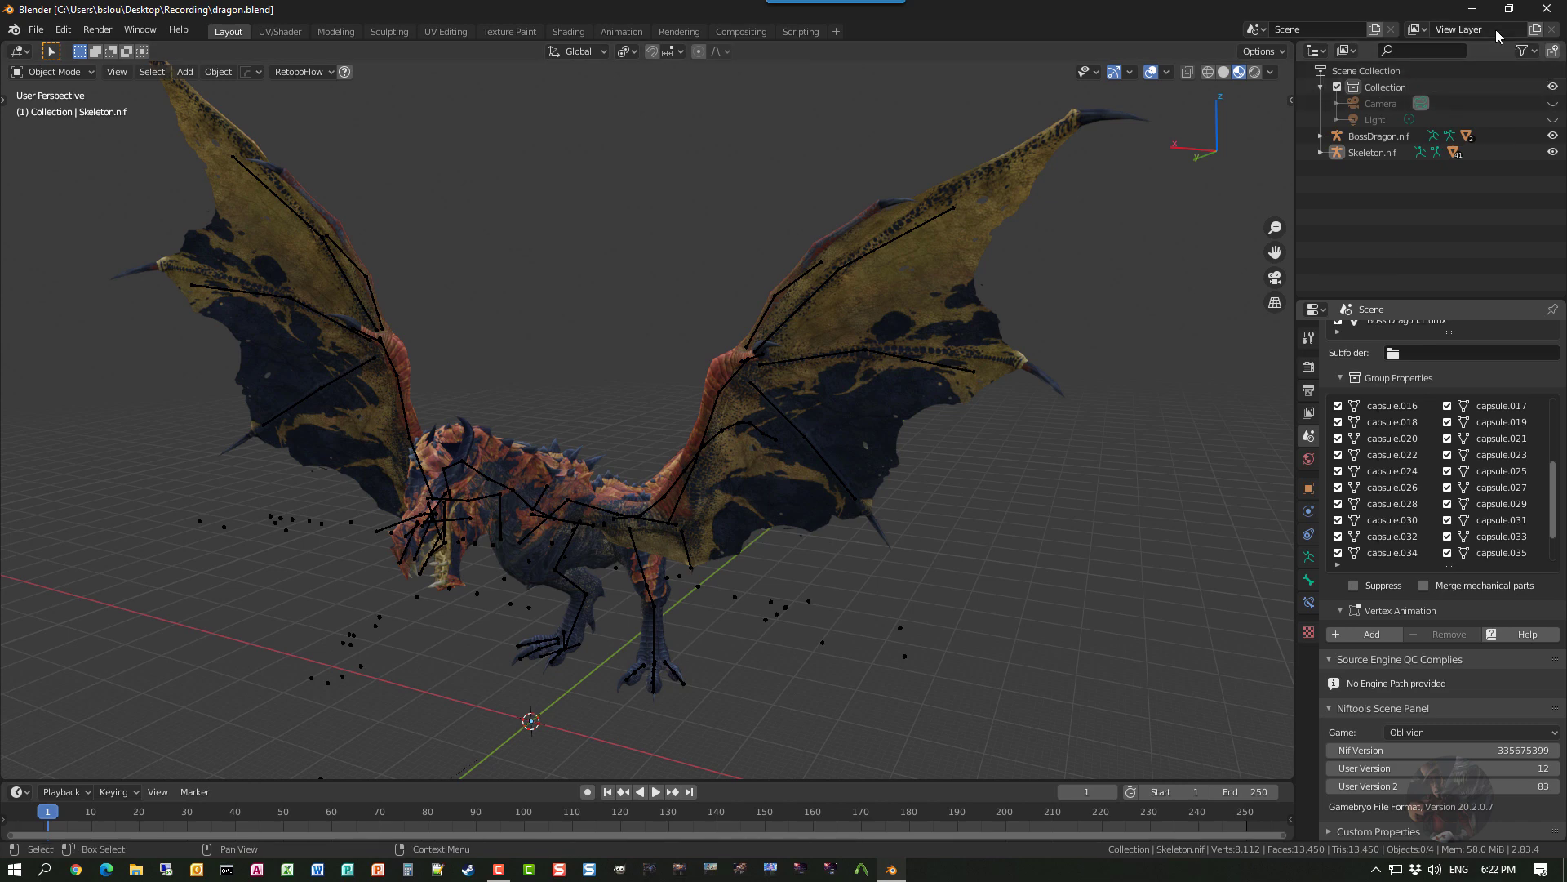
- Look through the Niftools Game list, leave Oblivion selected, then minimize Blender
left_click(1500, 732)
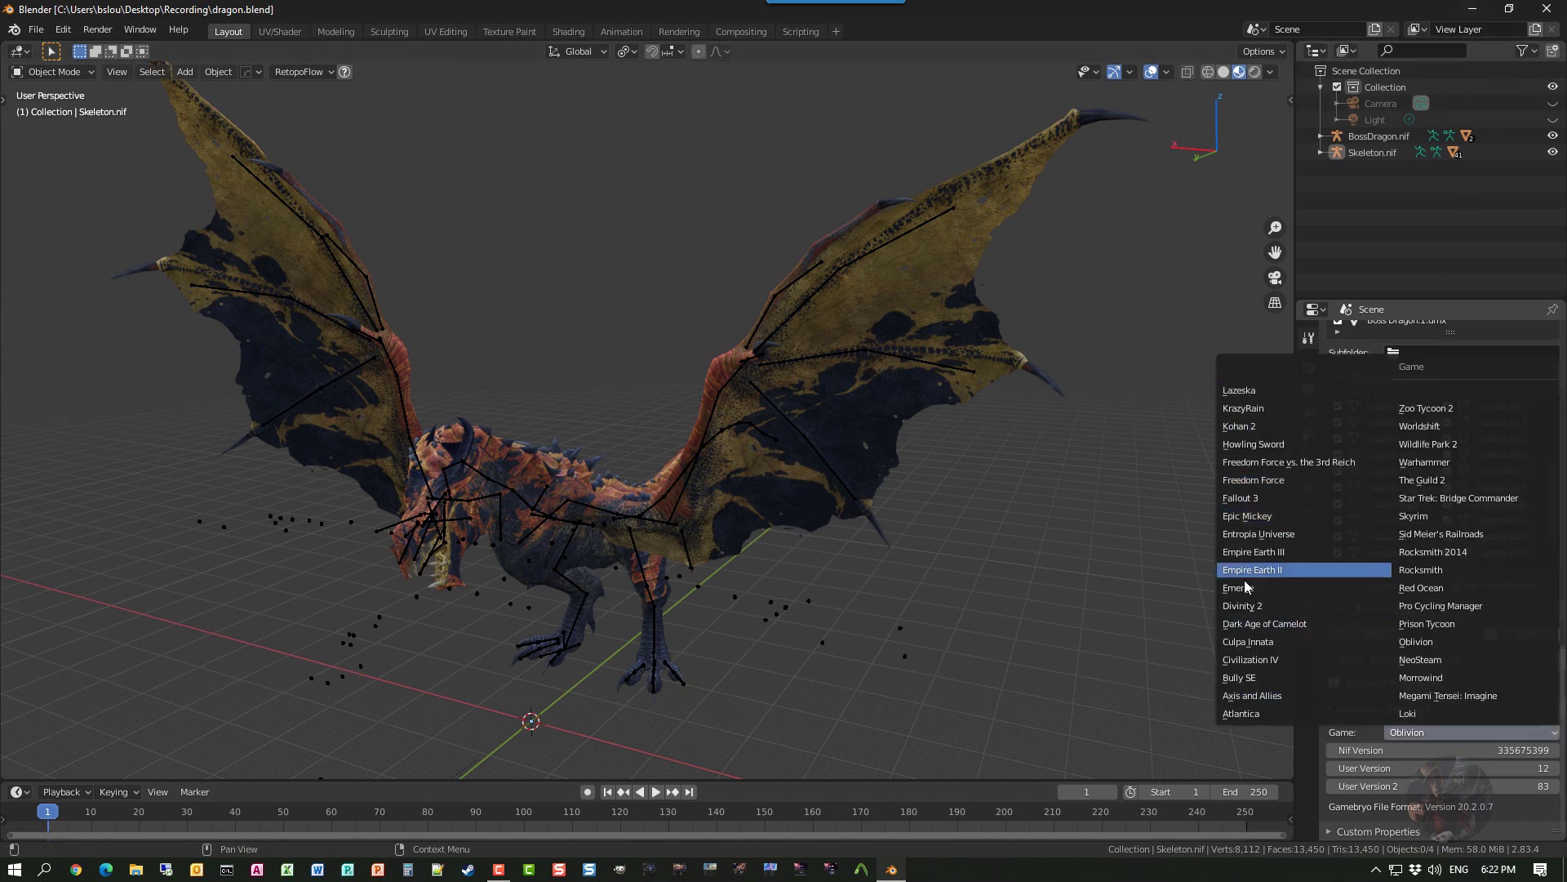
key("Escape")
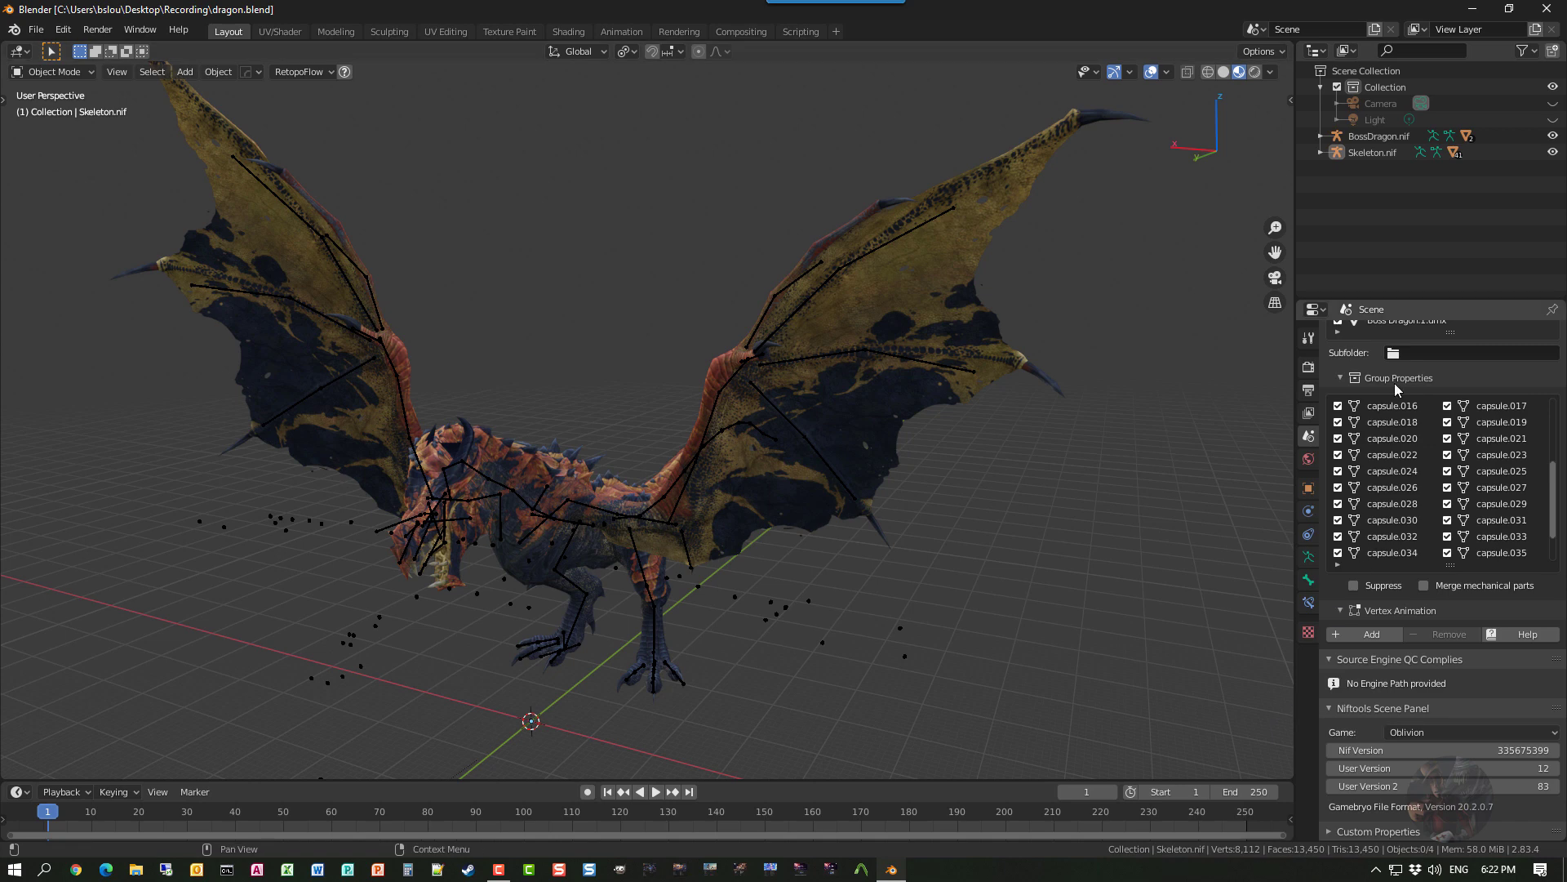
left_click(1407, 732)
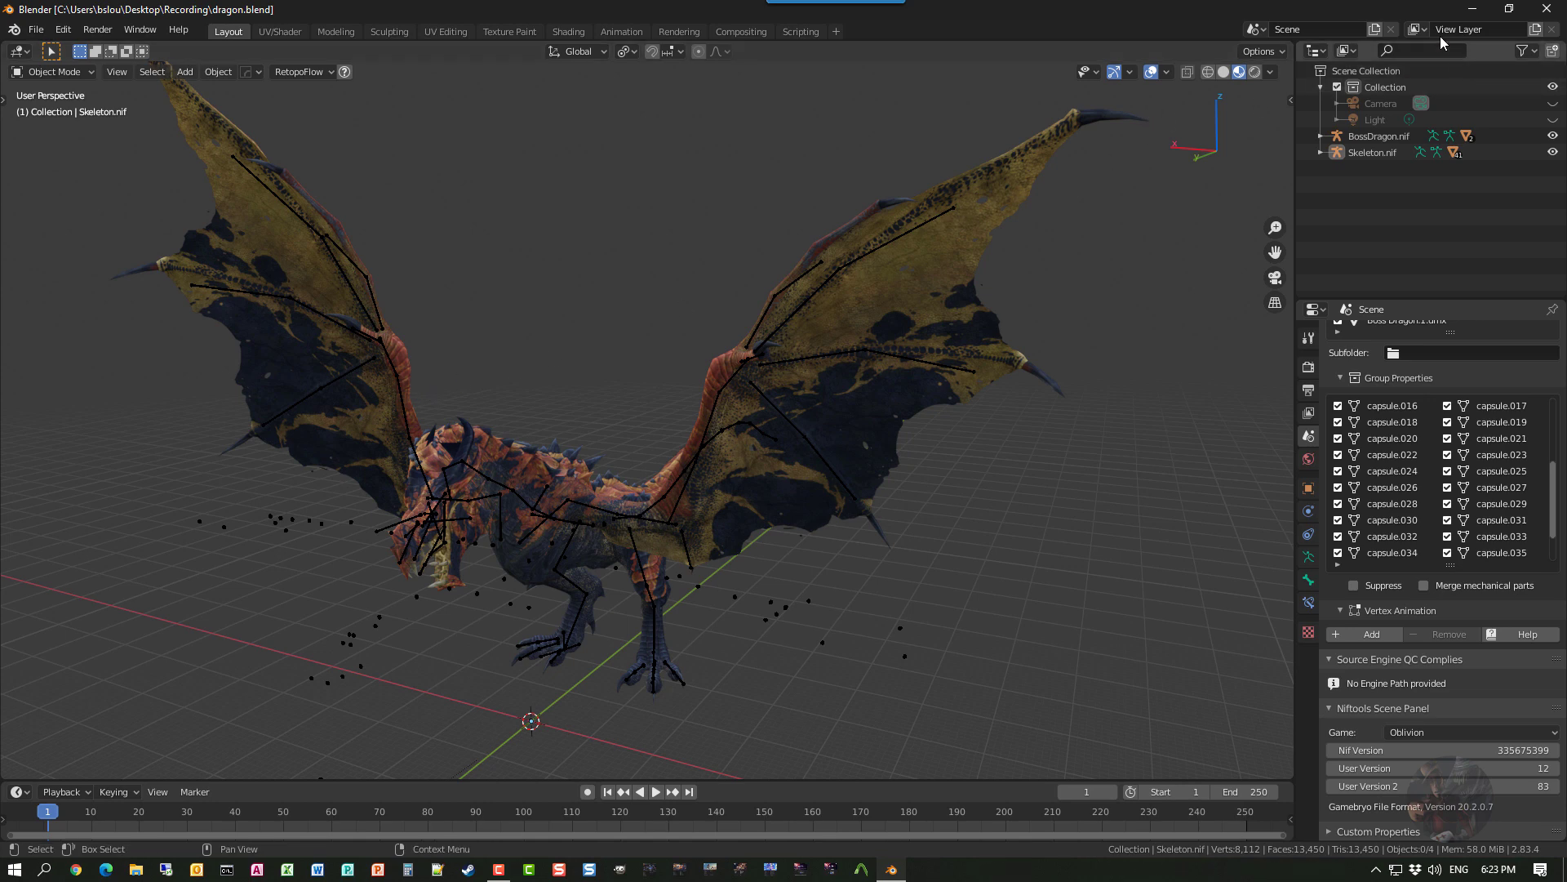
left_click(1472, 8)
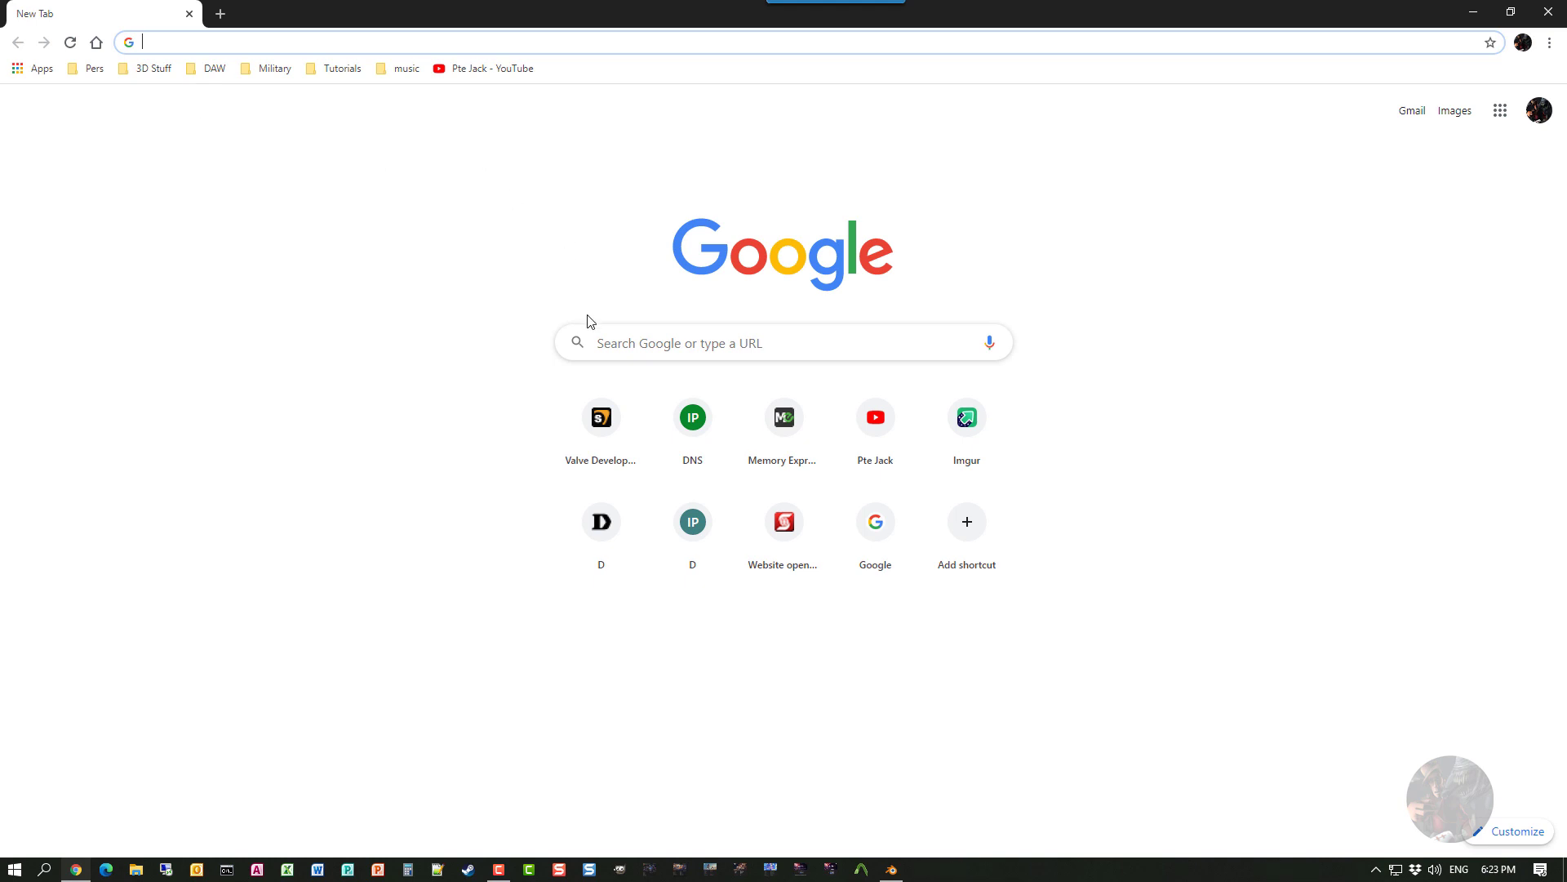
- Rerun the 'nif tools' Google search and go to the NifTools Project homepage at niftools.org
left_click(626, 339)
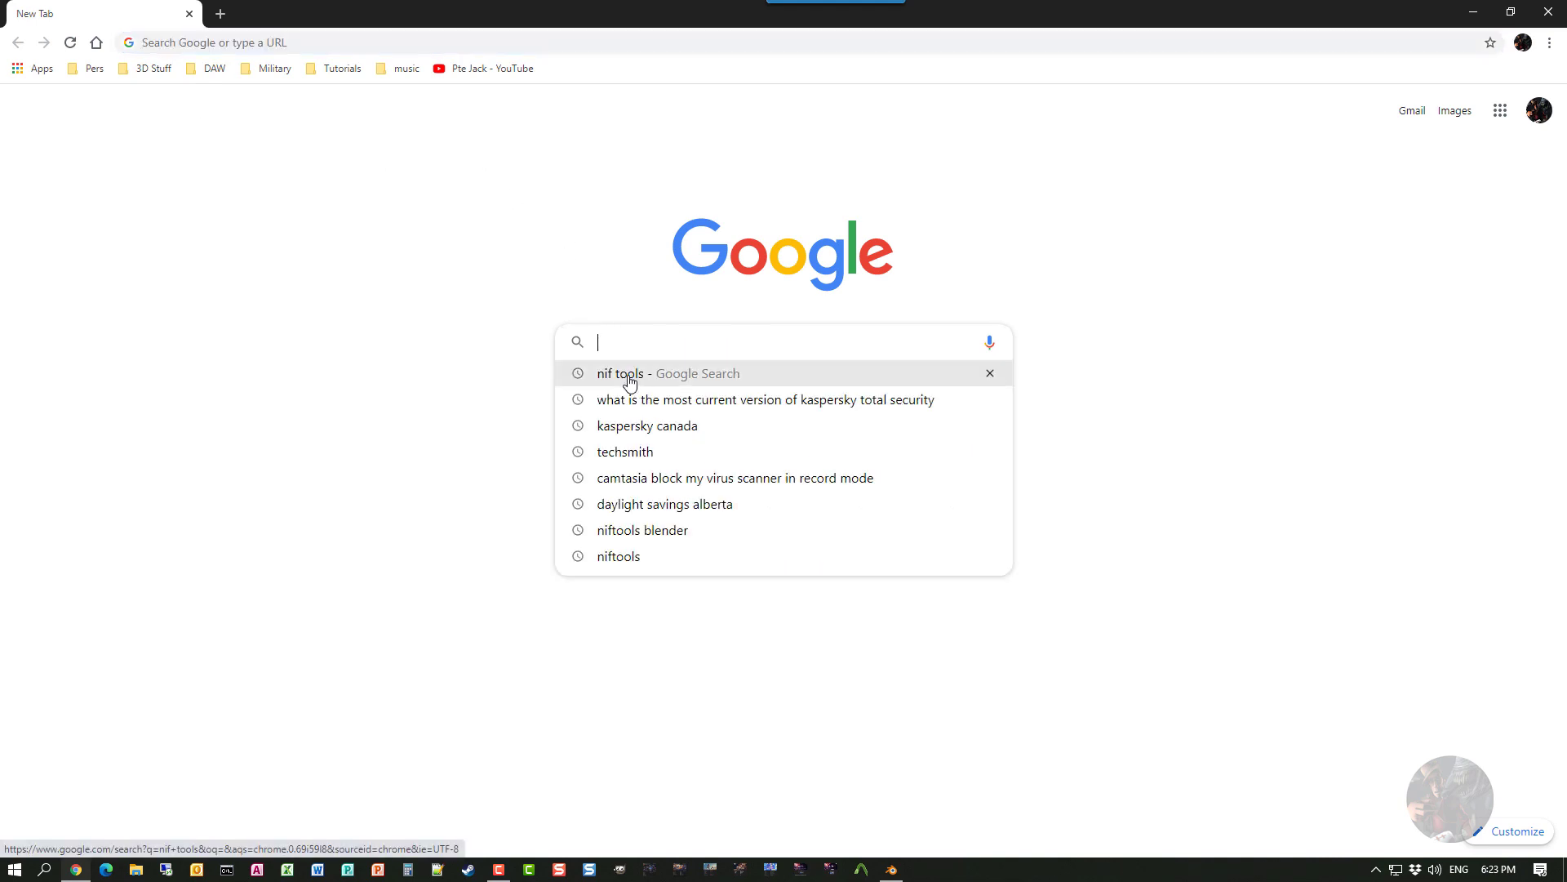
left_click(629, 380)
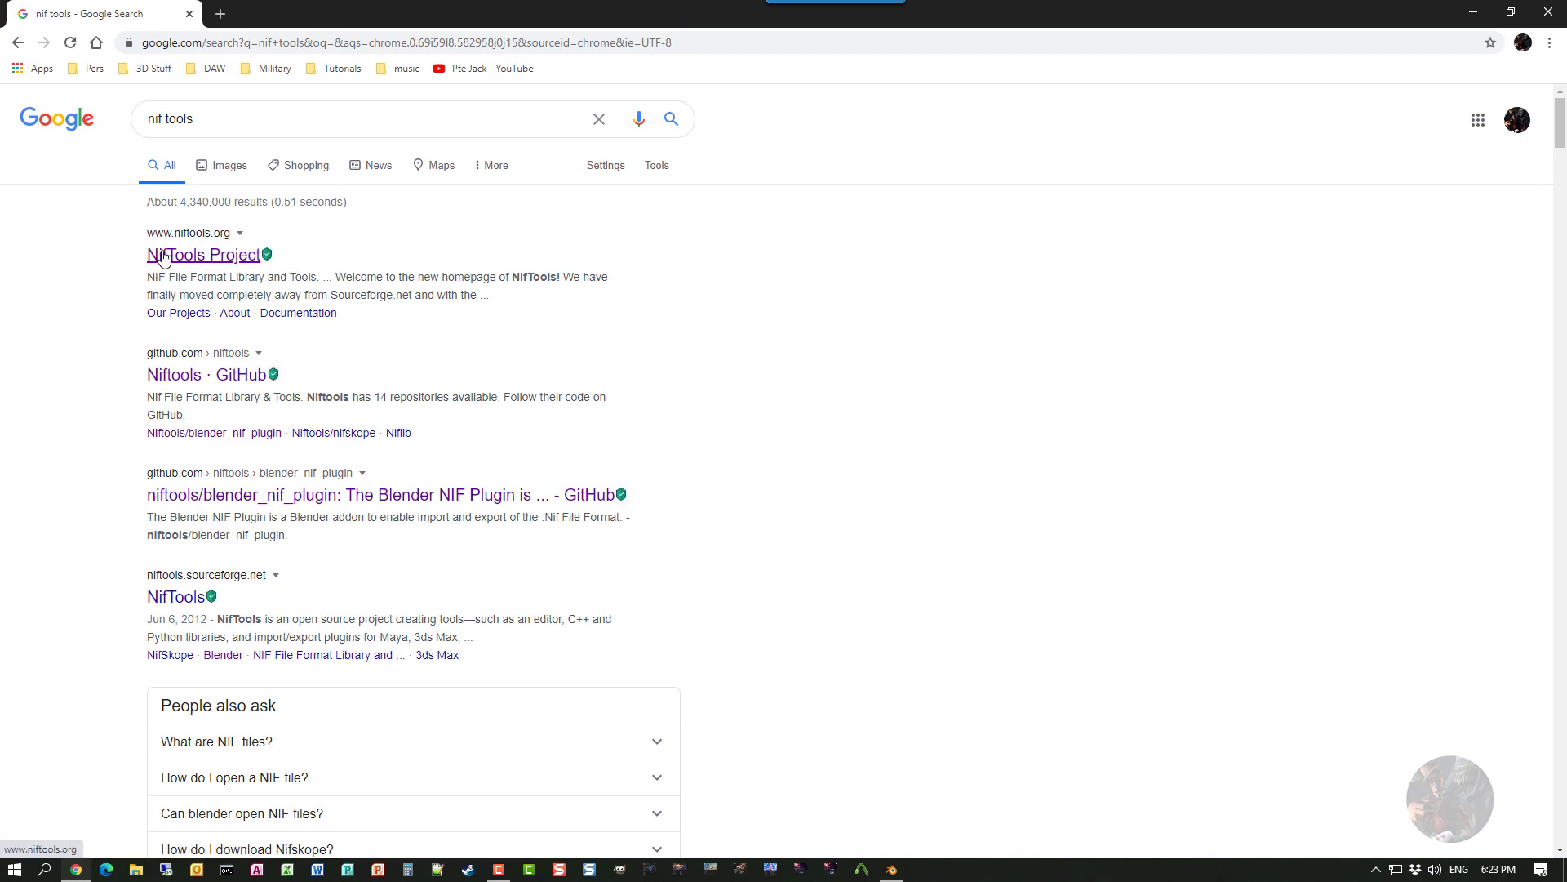
left_click(155, 247)
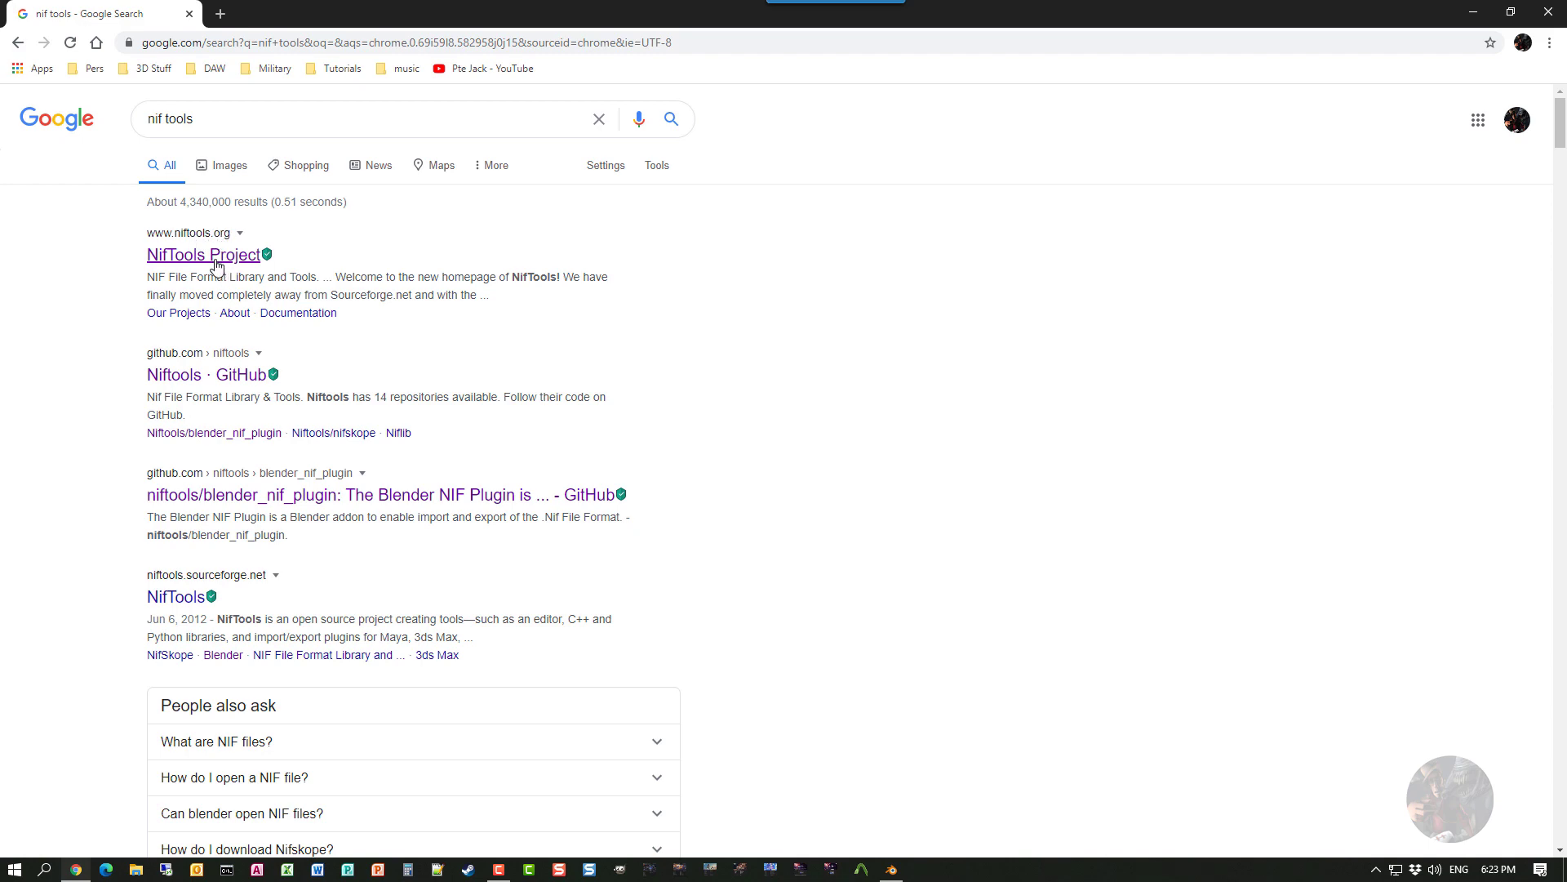
left_click(216, 257)
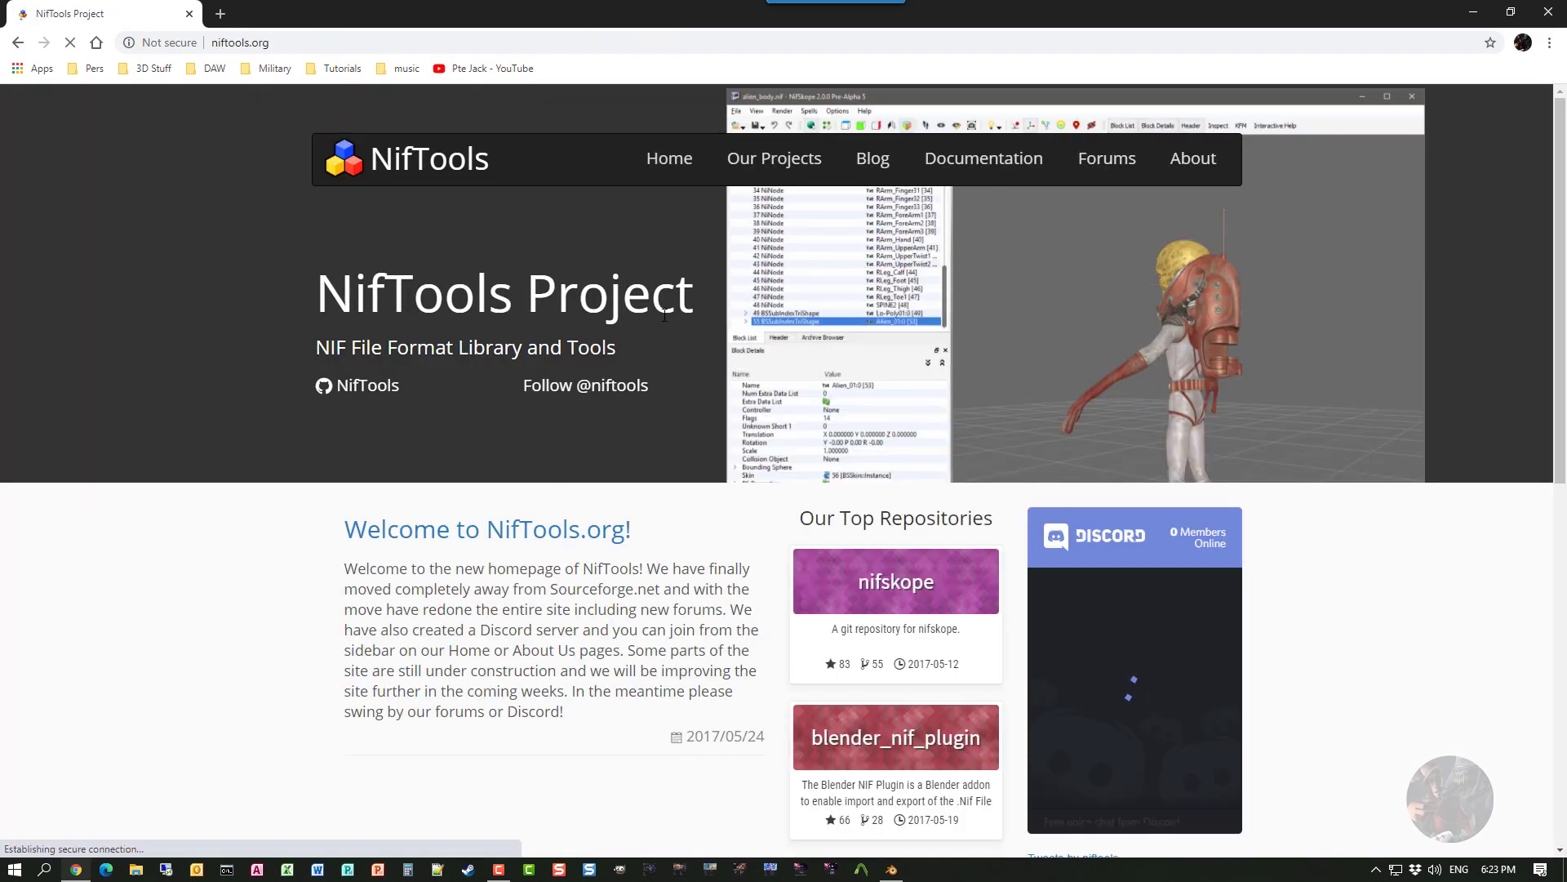
- Scroll the NifTools homepage to find the blender_nif_plugin repository card
scroll(698, 455, "down", 8)
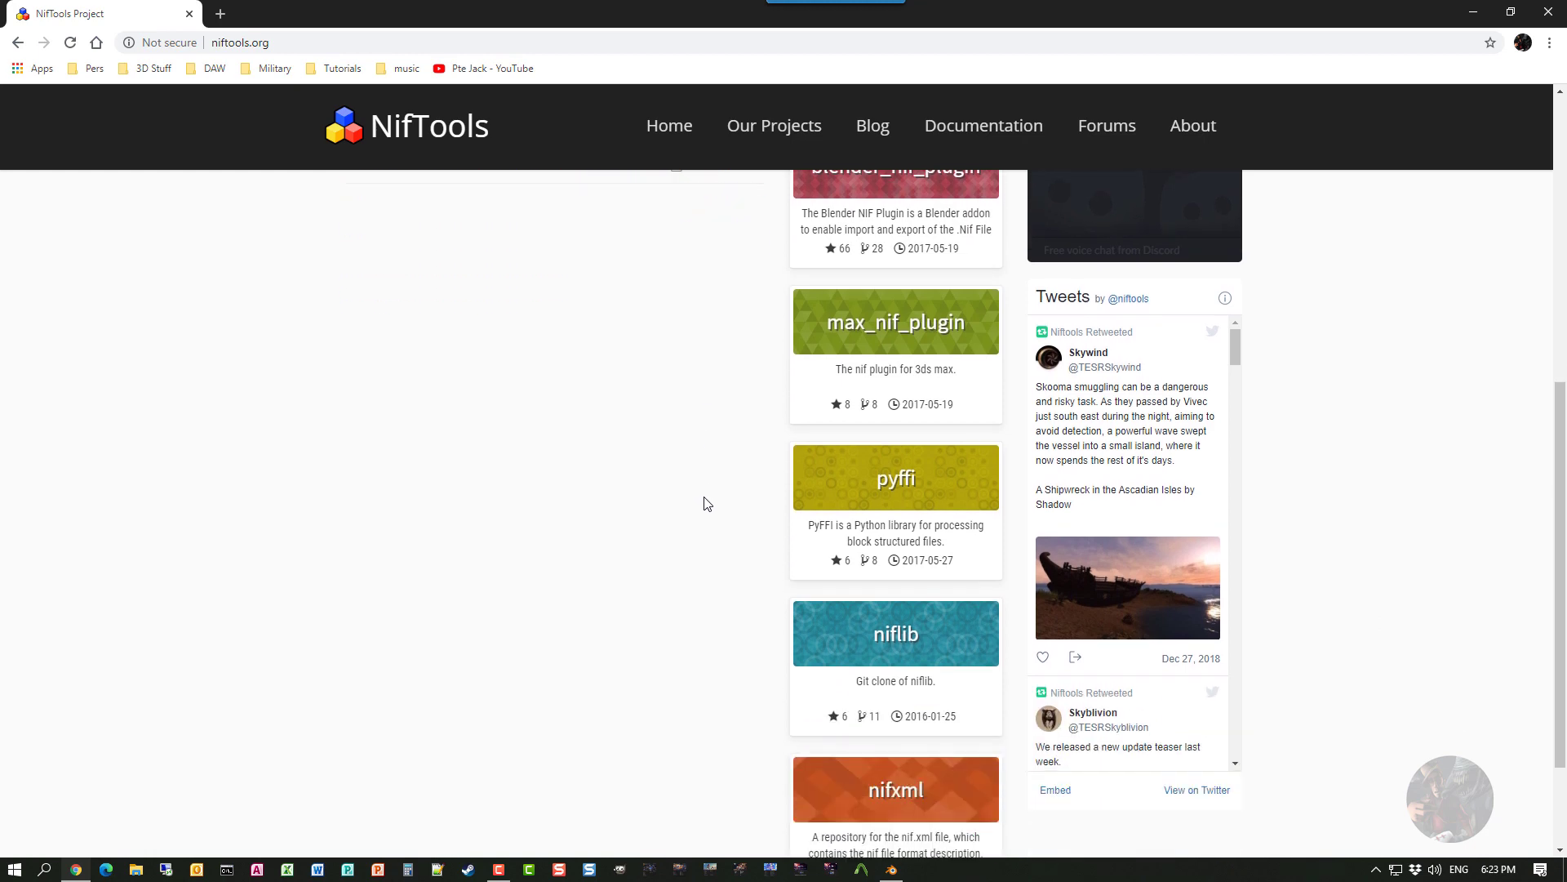
scroll(705, 522, "up", 6)
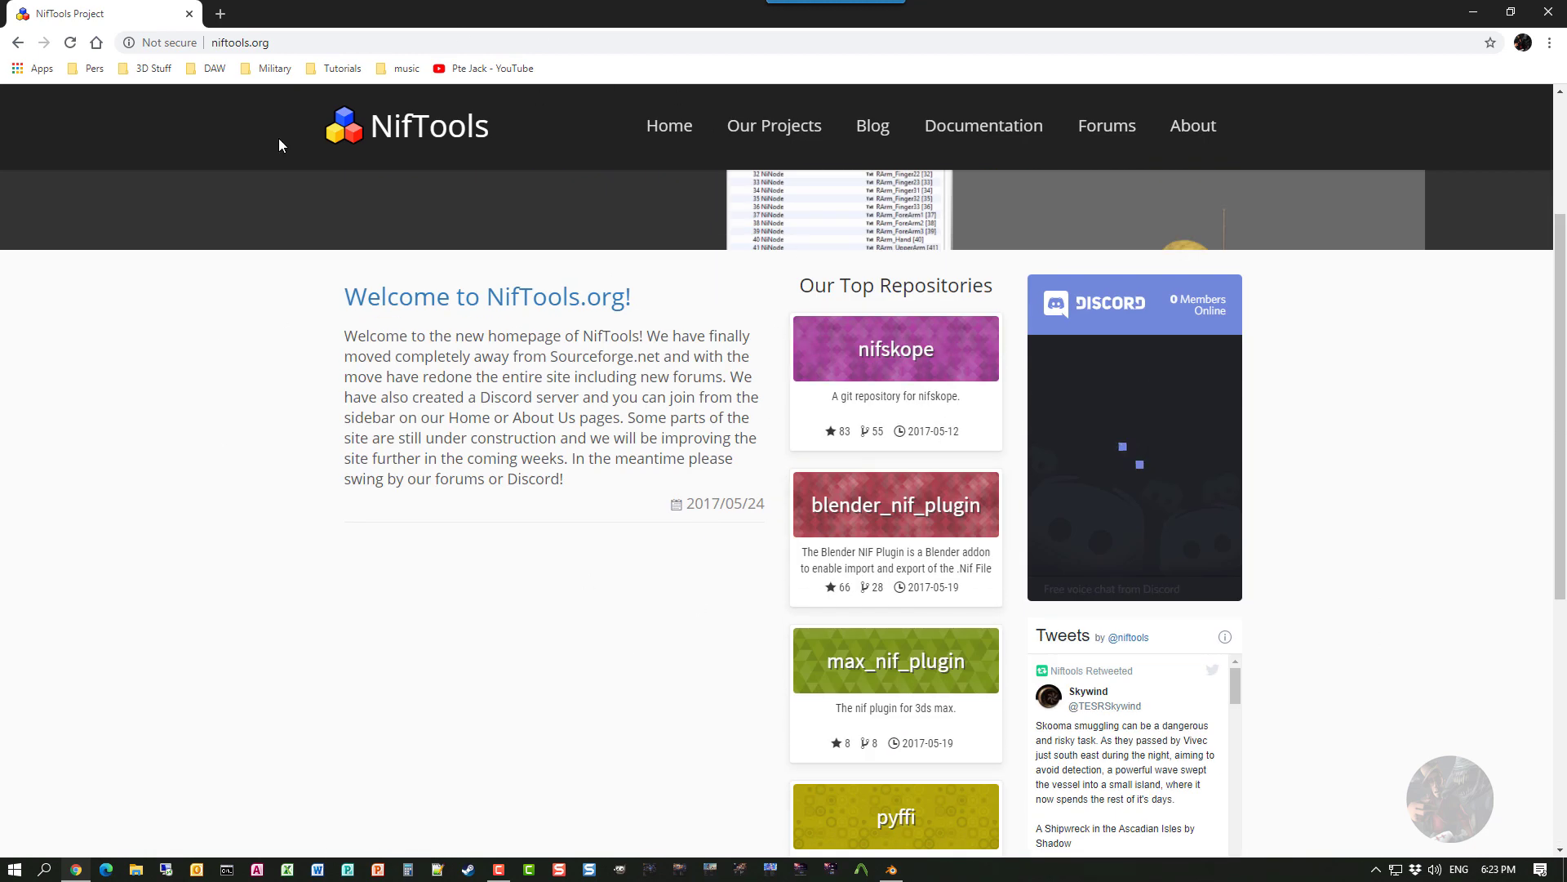
scroll(866, 351, "down", 2)
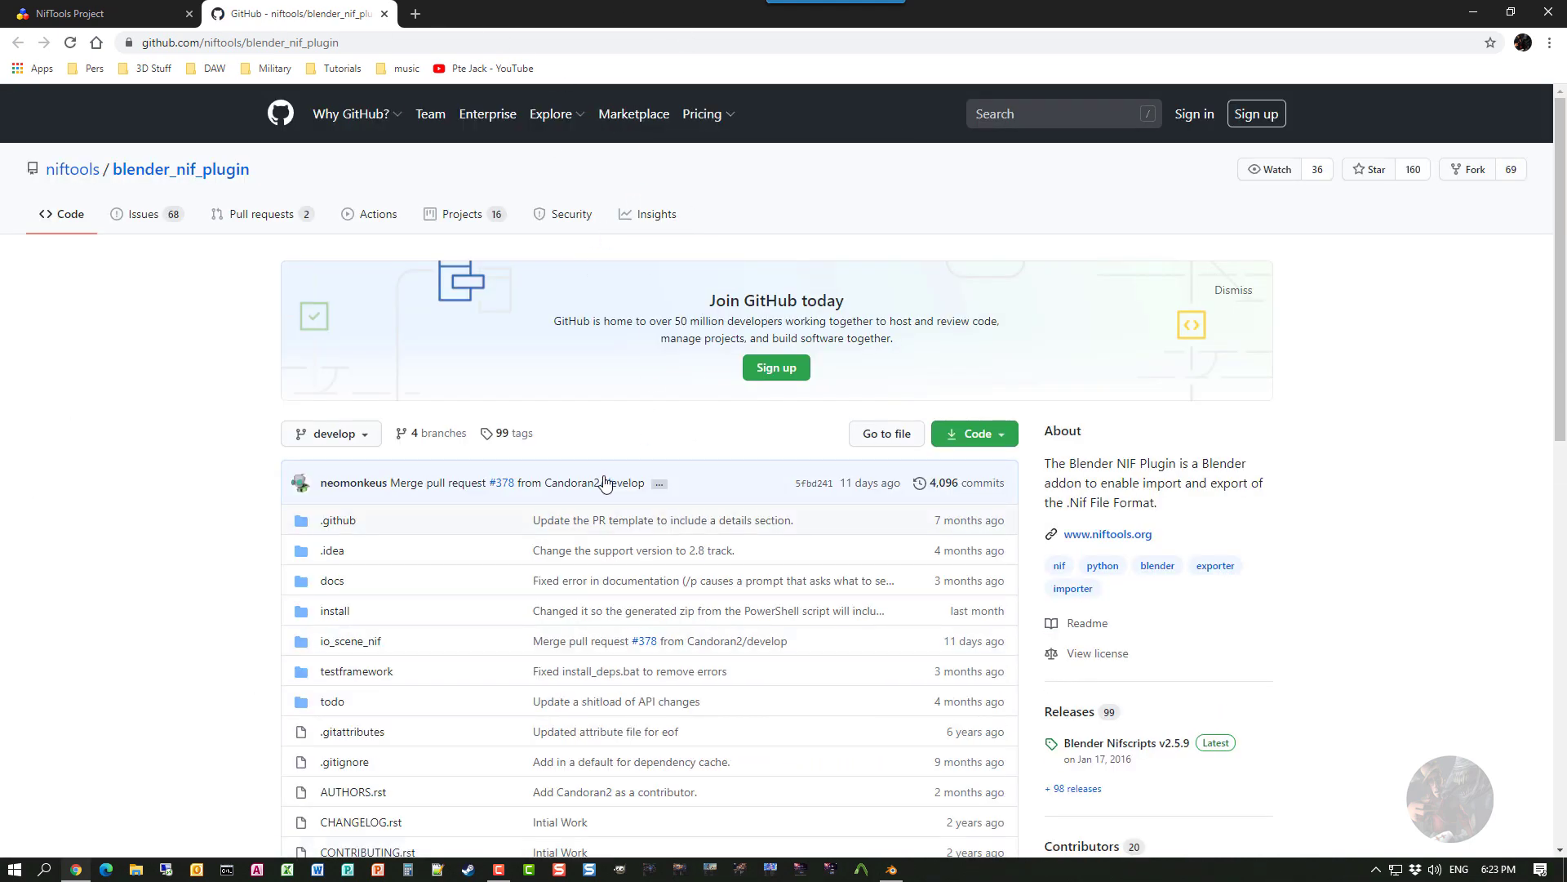
scroll(623, 468, "down", 1)
scroll(623, 468, "down", 2)
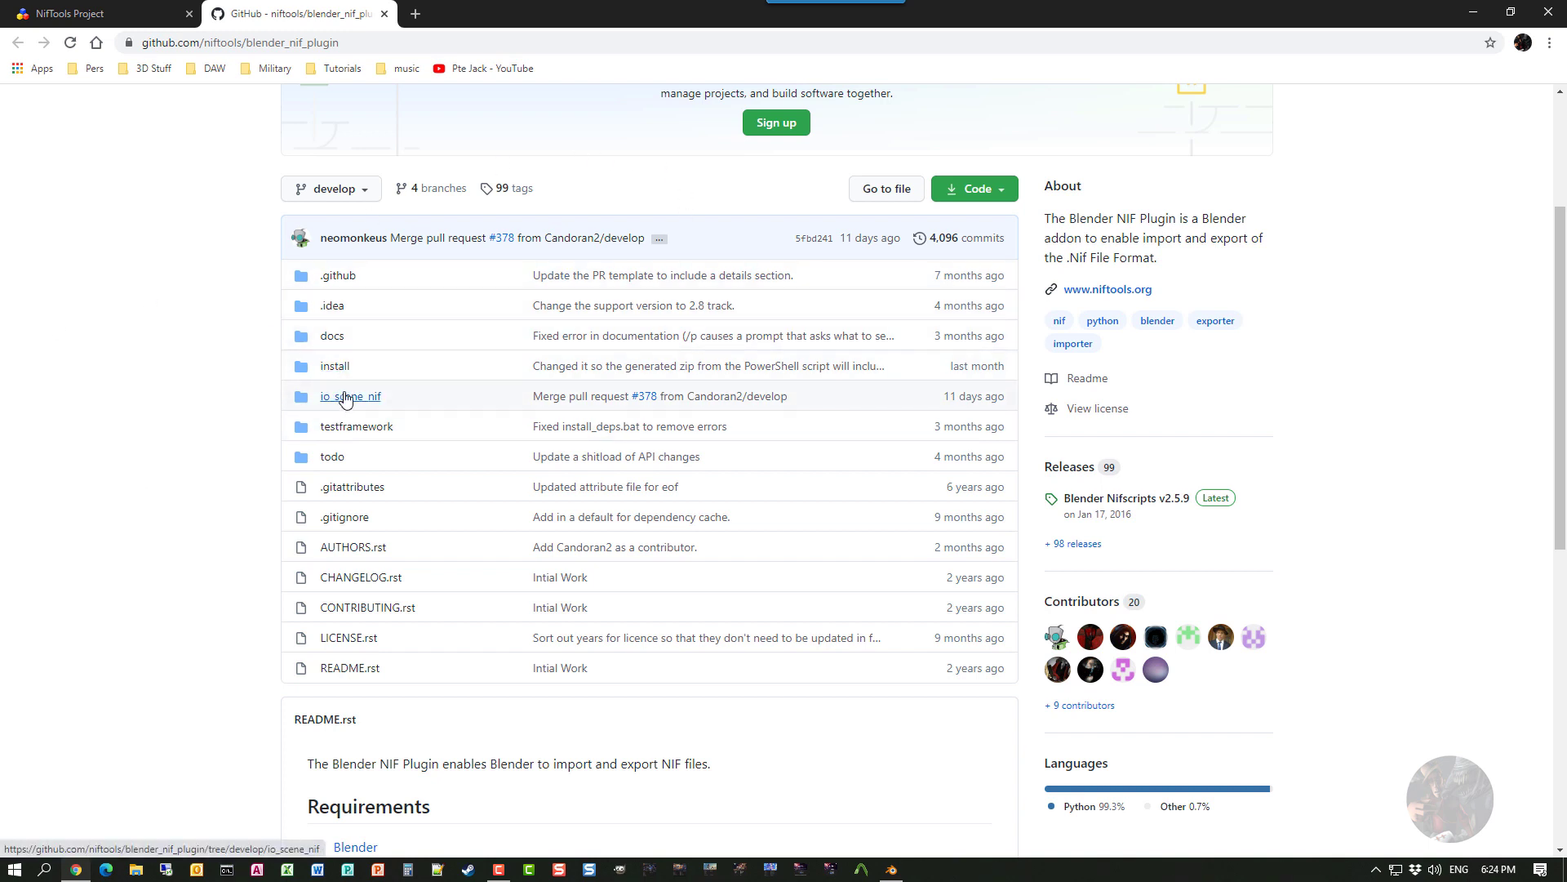
left_click(61, 20)
scroll(909, 525, "down", 1)
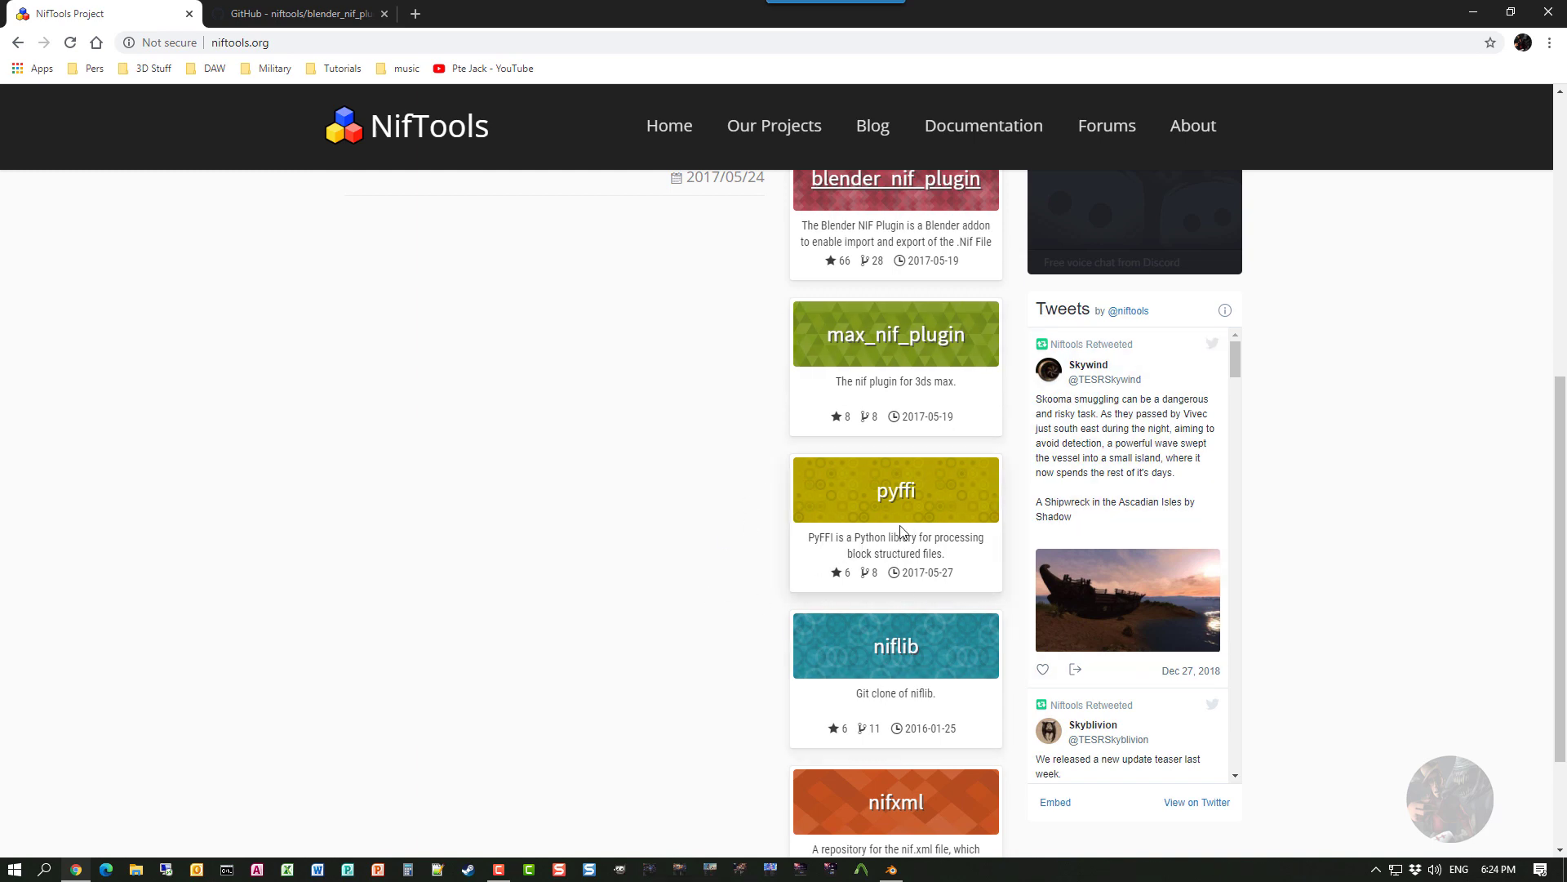
scroll(346, 433, "up", 6)
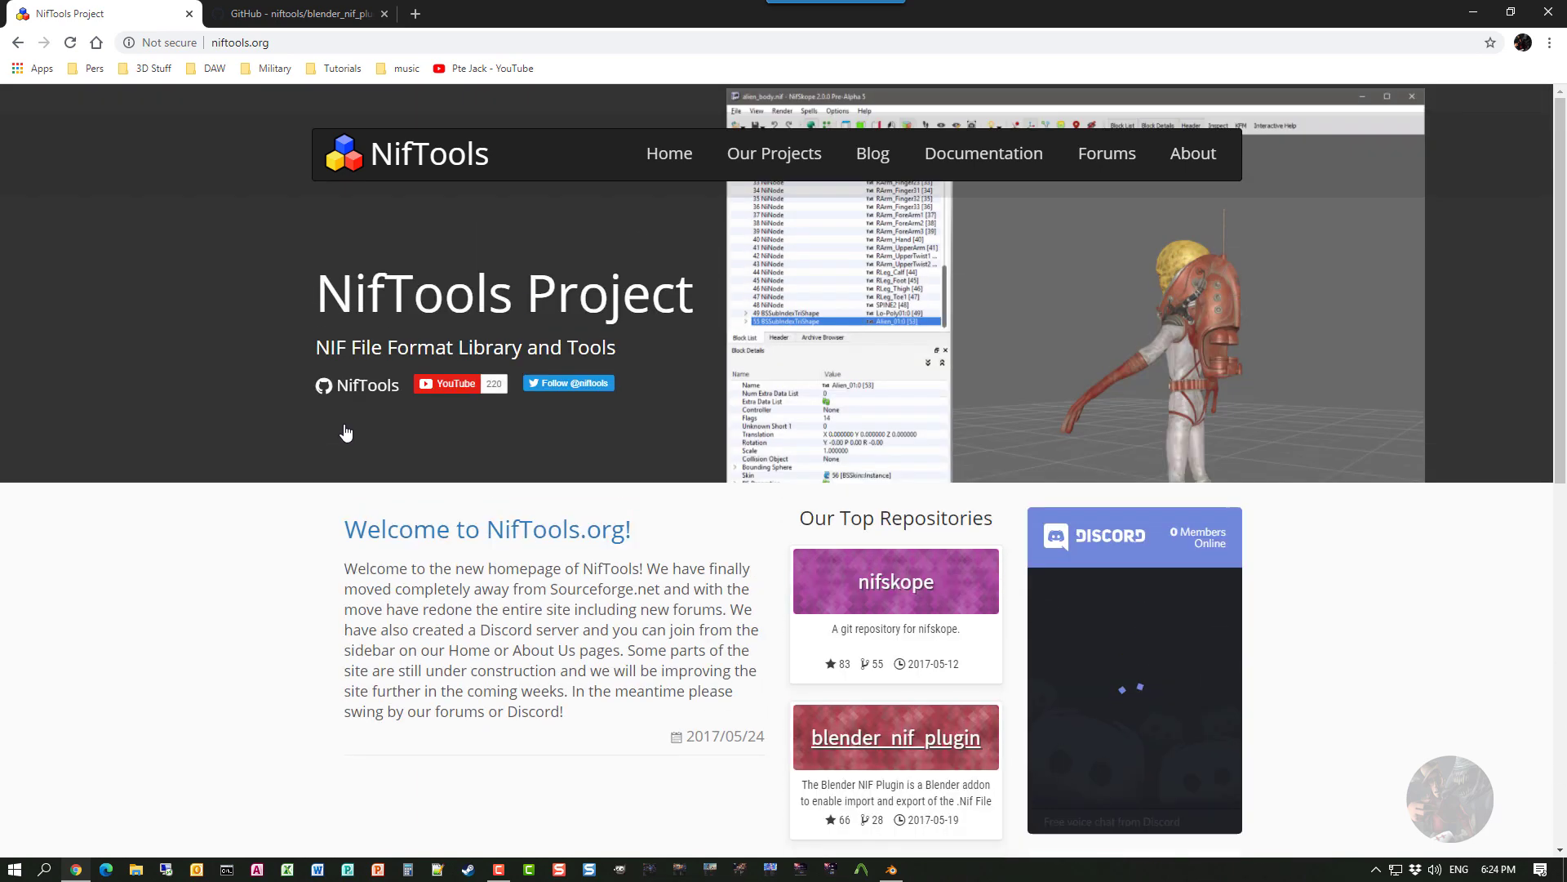
left_click(290, 15)
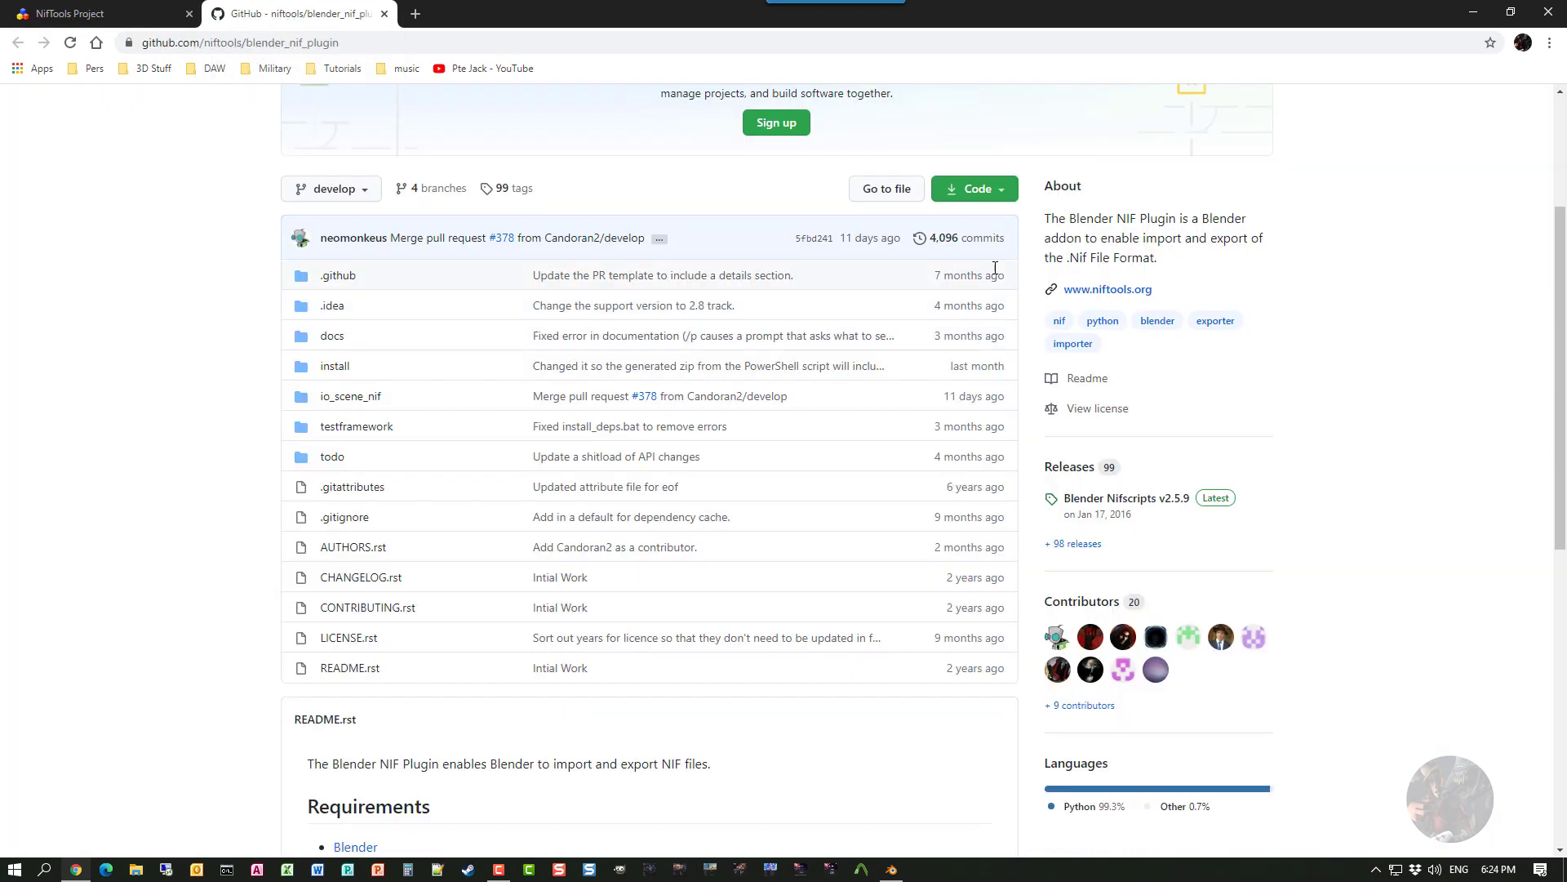
- Go to the repository's Releases page and find the 2.6.0.dev4 Blender 2.80 release
left_click(1076, 468)
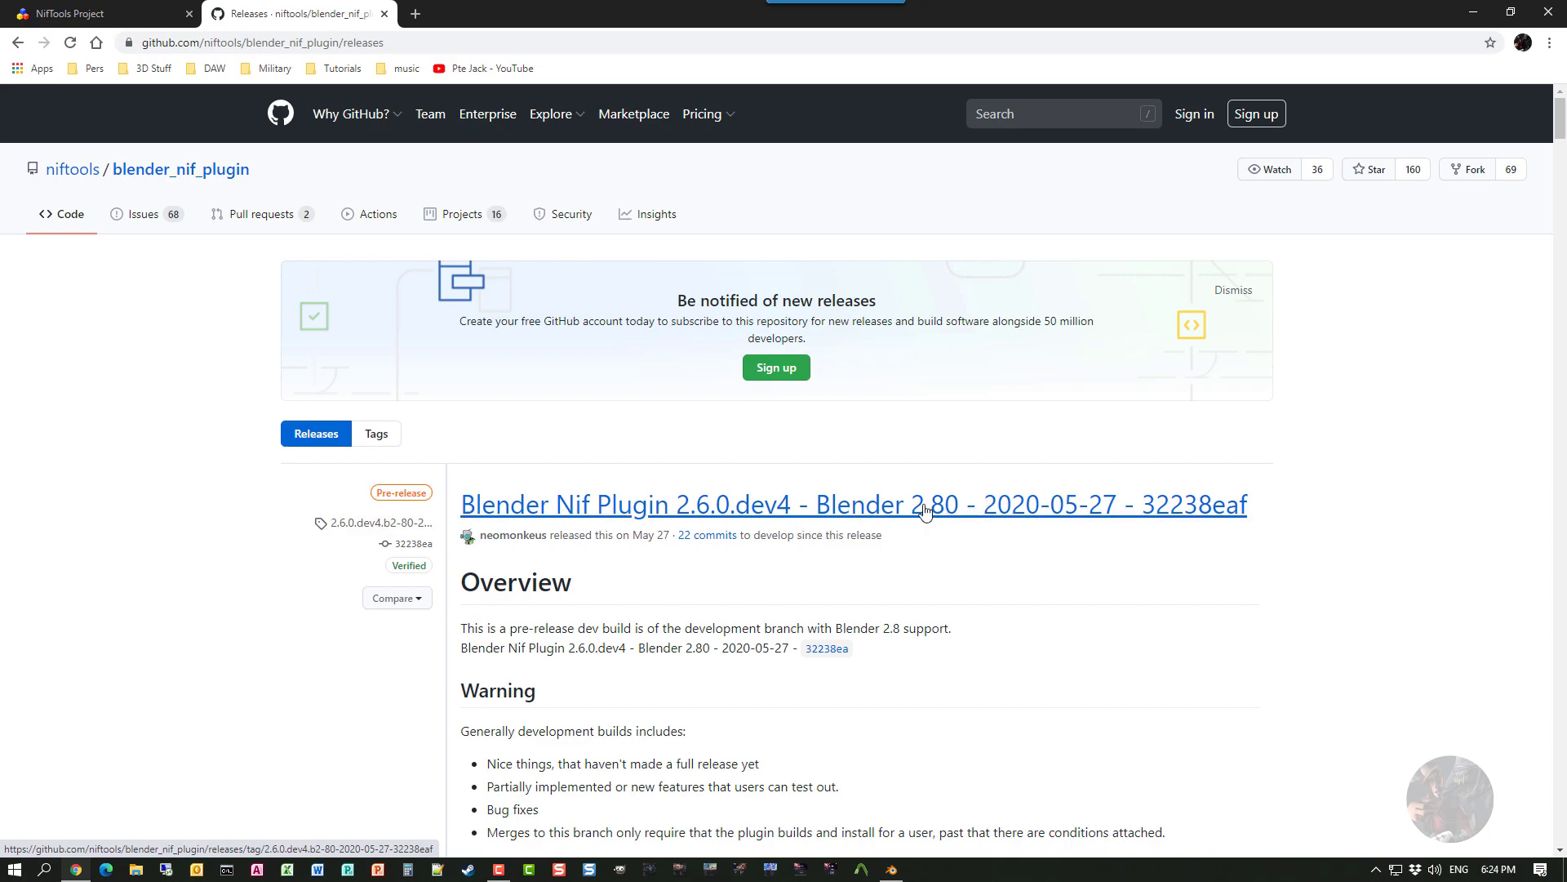
scroll(752, 497, "down", 20)
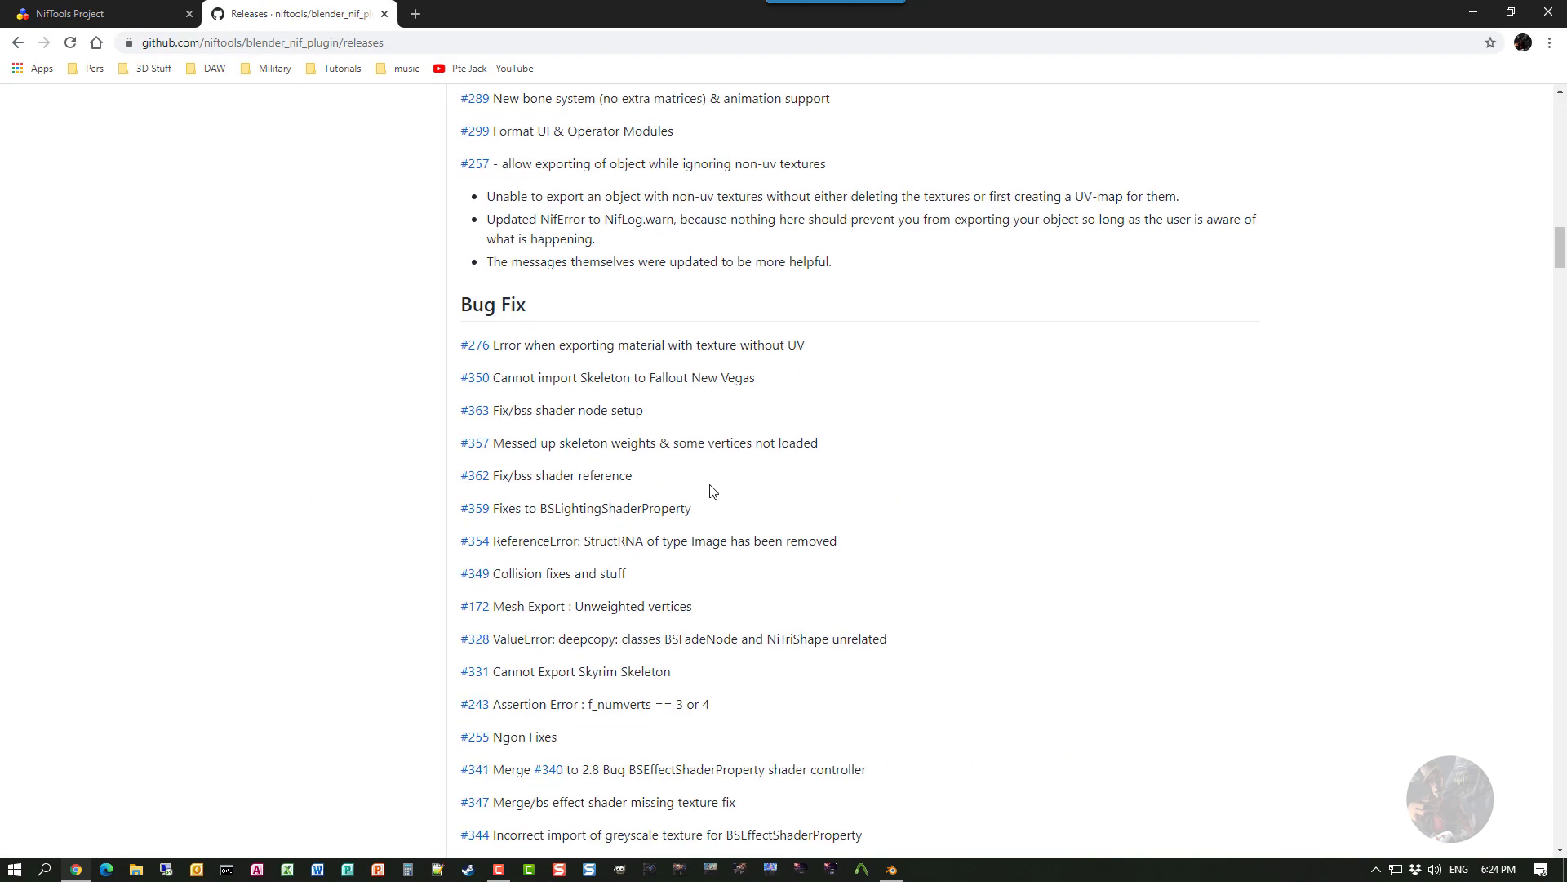
scroll(710, 490, "down", 20)
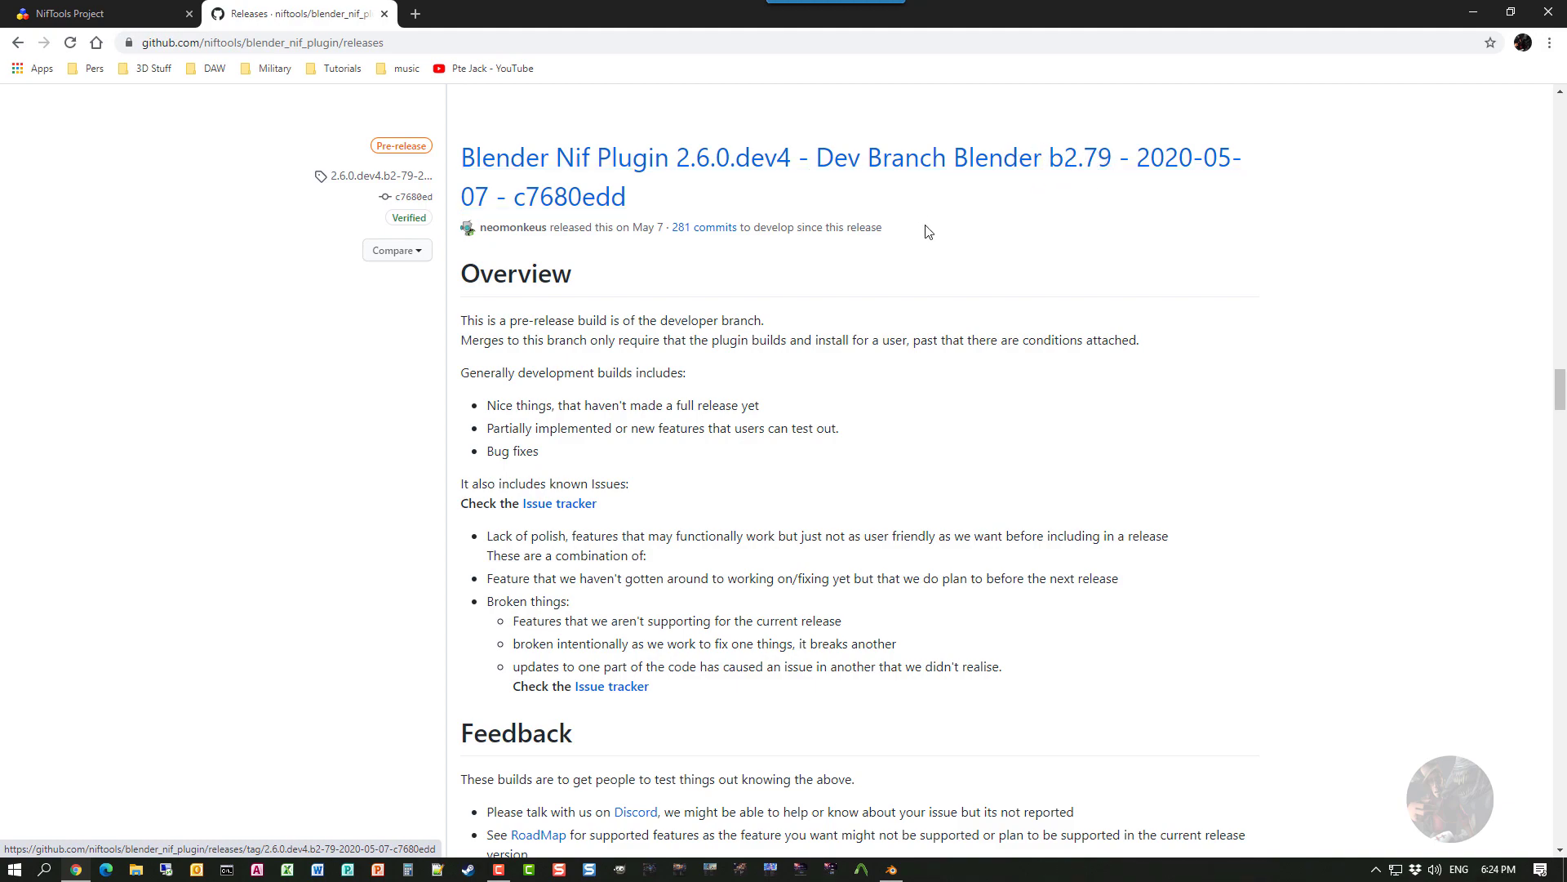
scroll(916, 217, "up", 10)
scroll(917, 204, "up", 15)
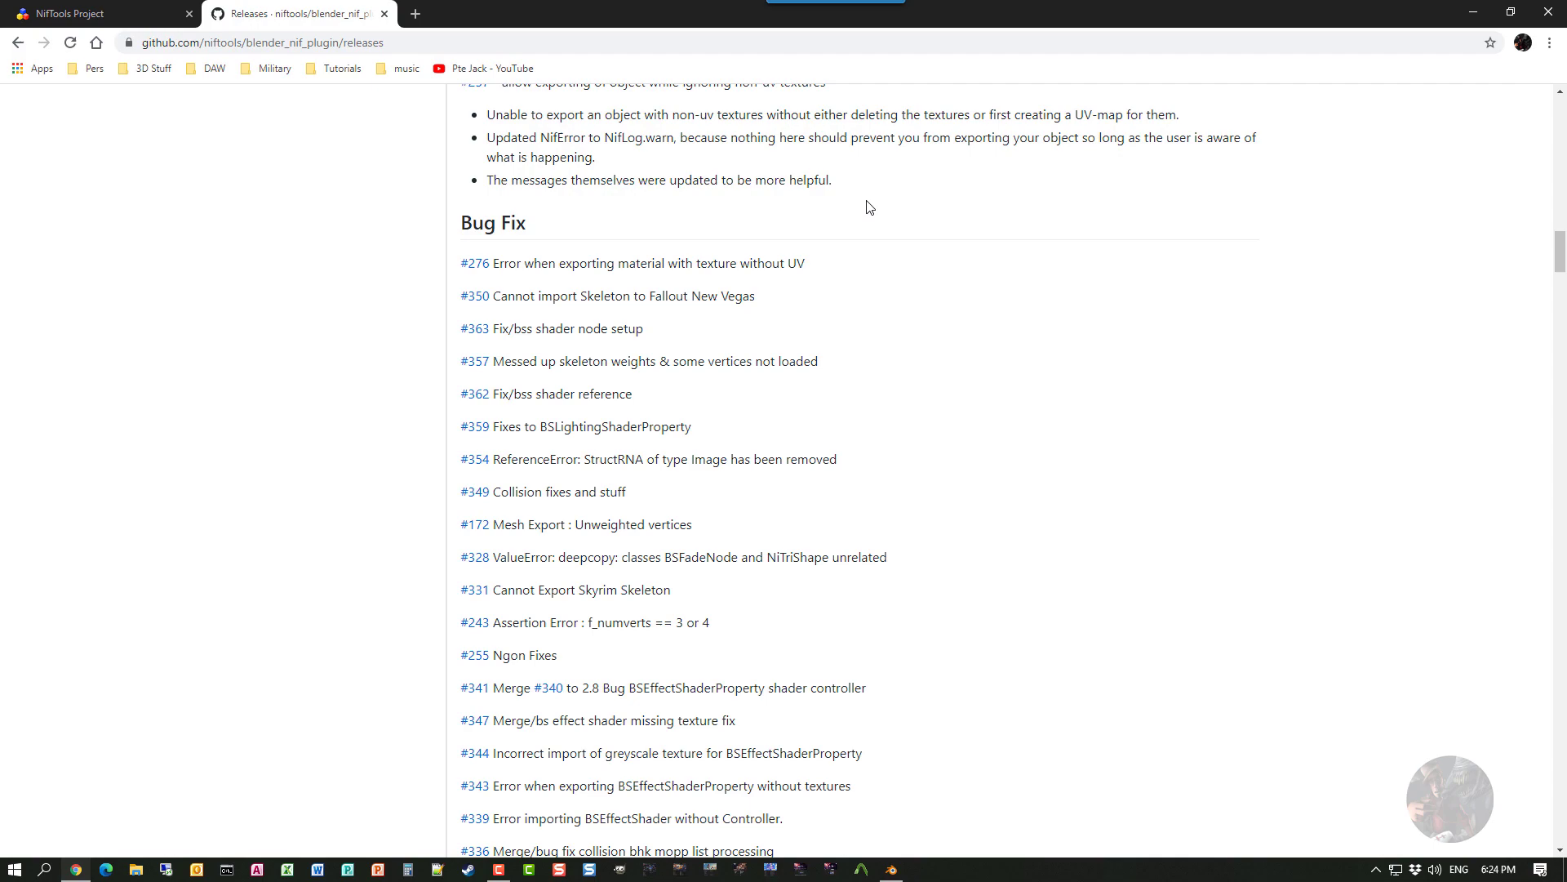
scroll(871, 192, "up", 2)
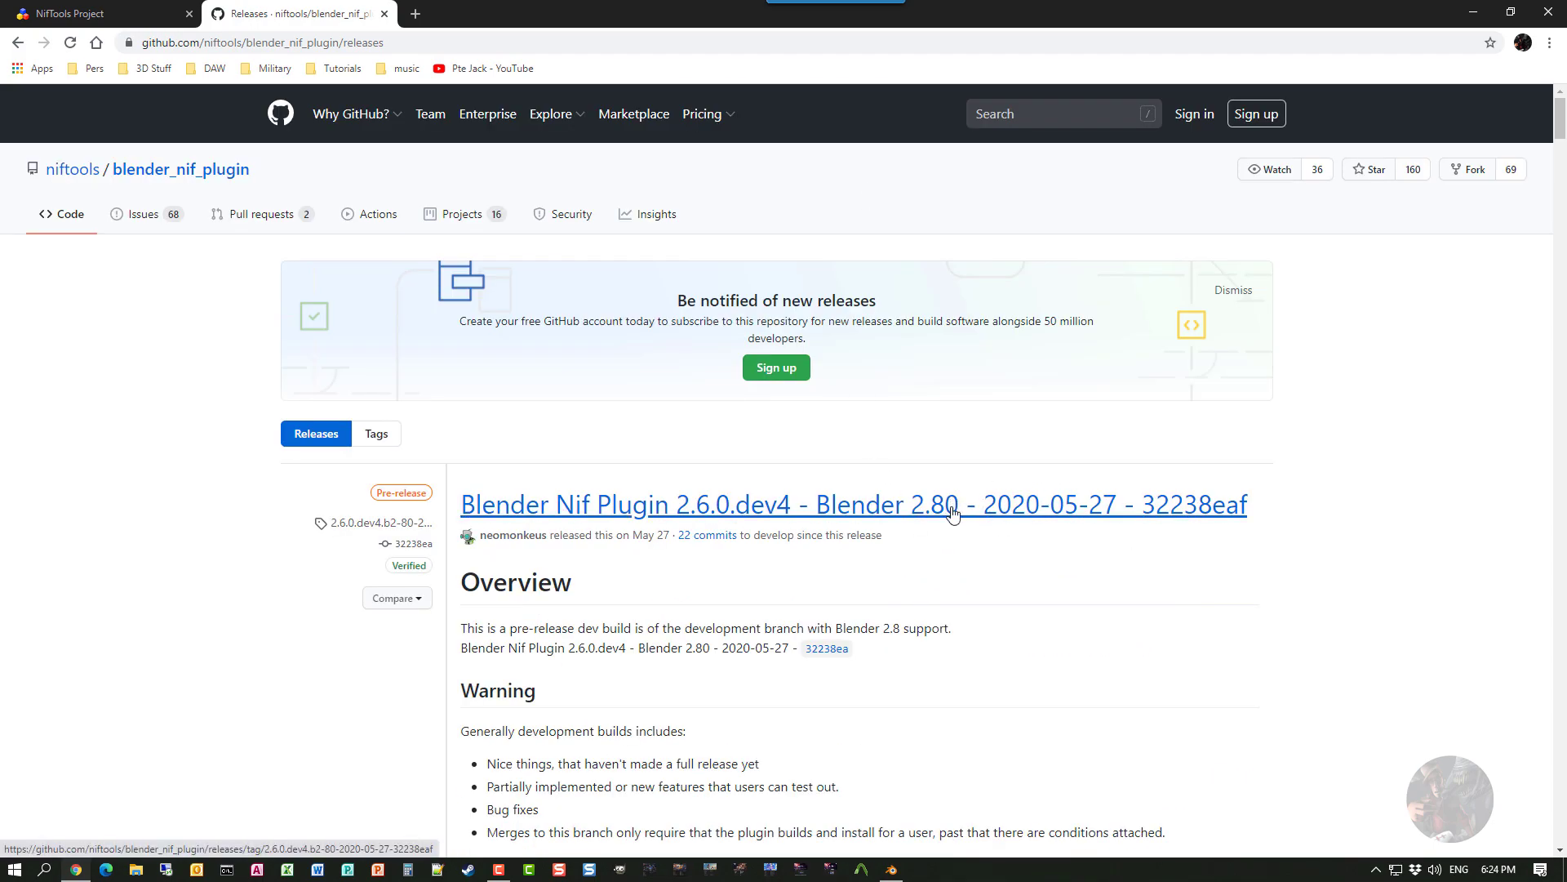
left_click(621, 509)
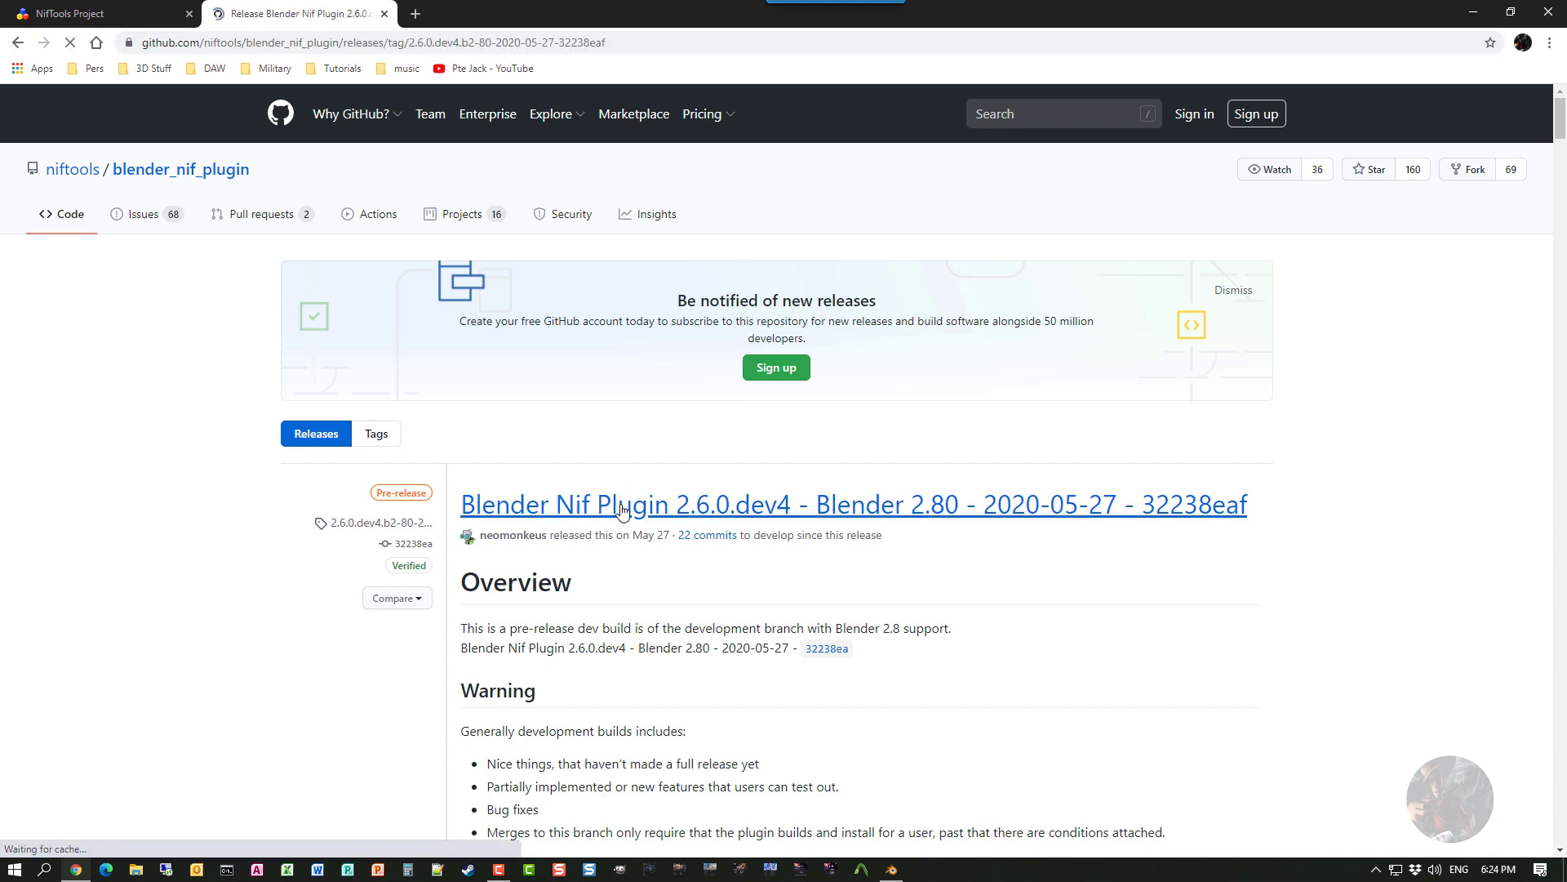
scroll(627, 408, "down", 20)
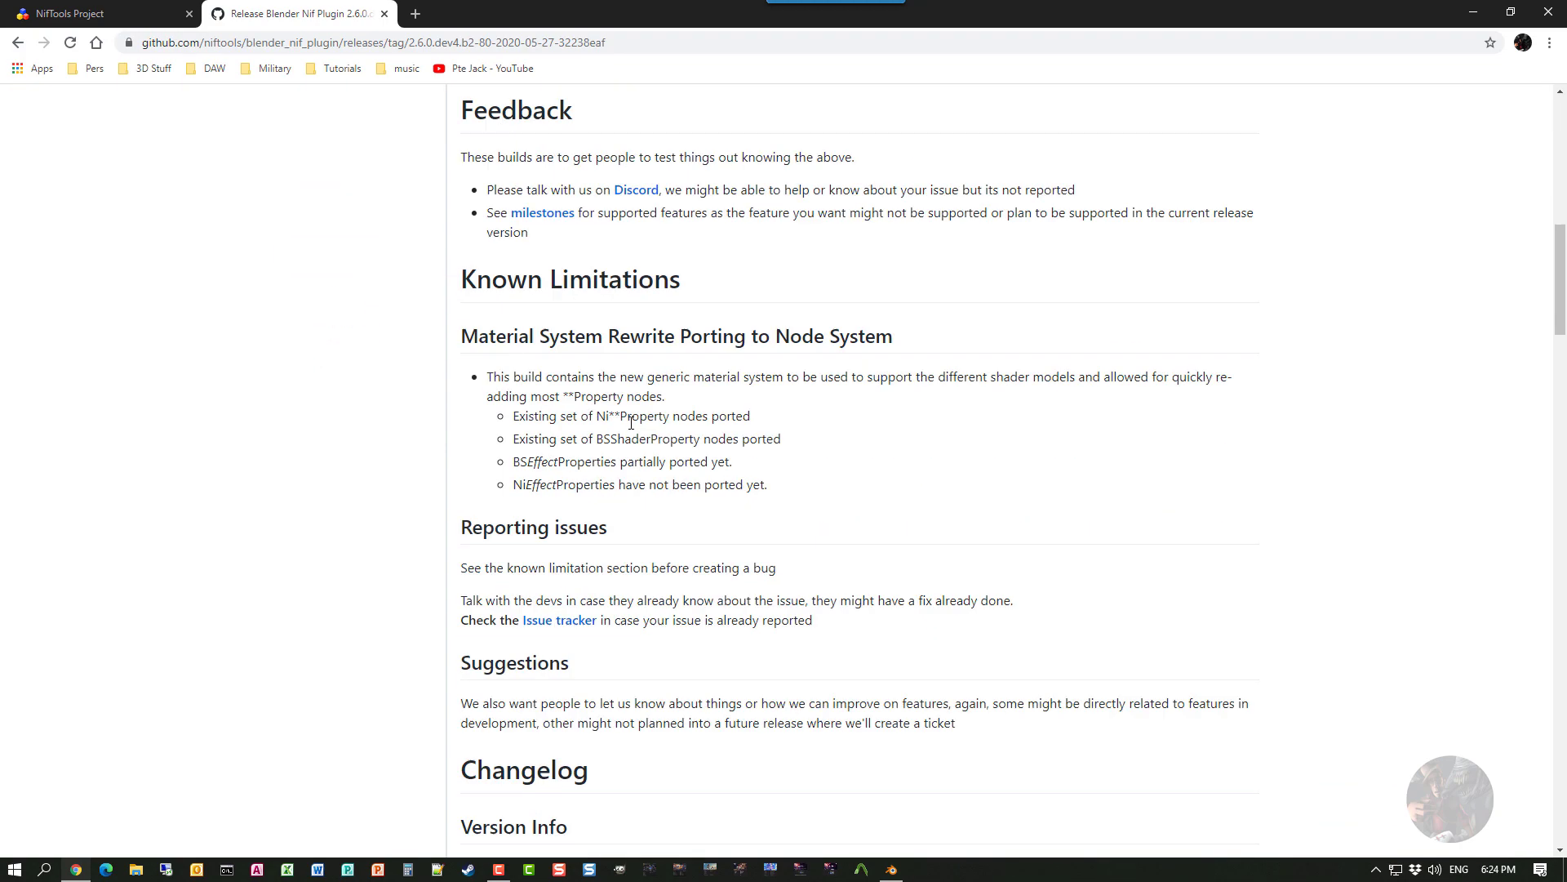
scroll(619, 443, "down", 20)
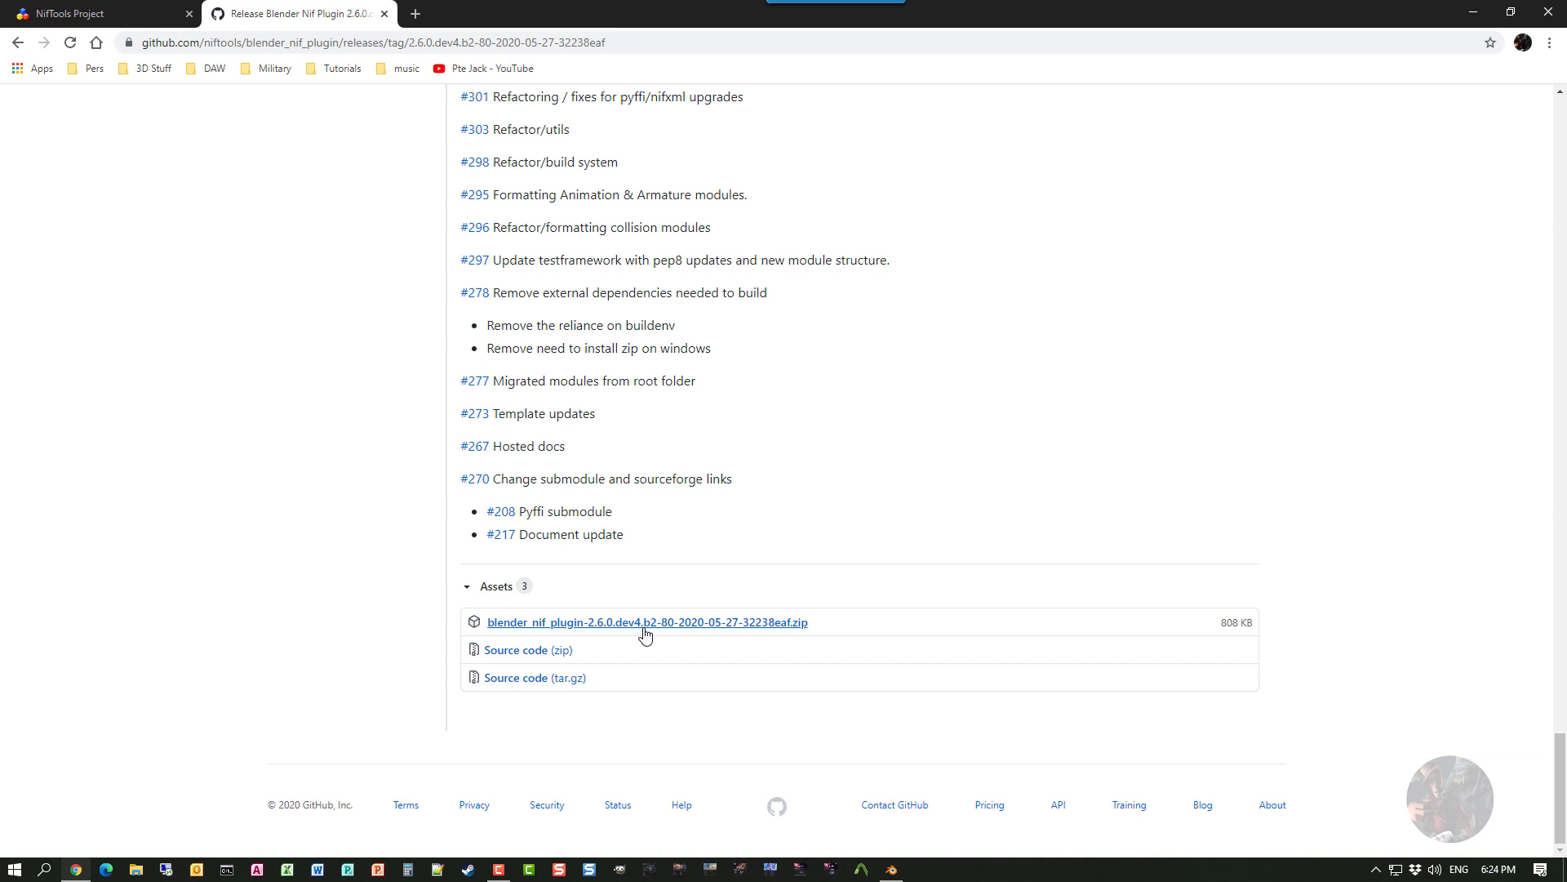
left_click(622, 625)
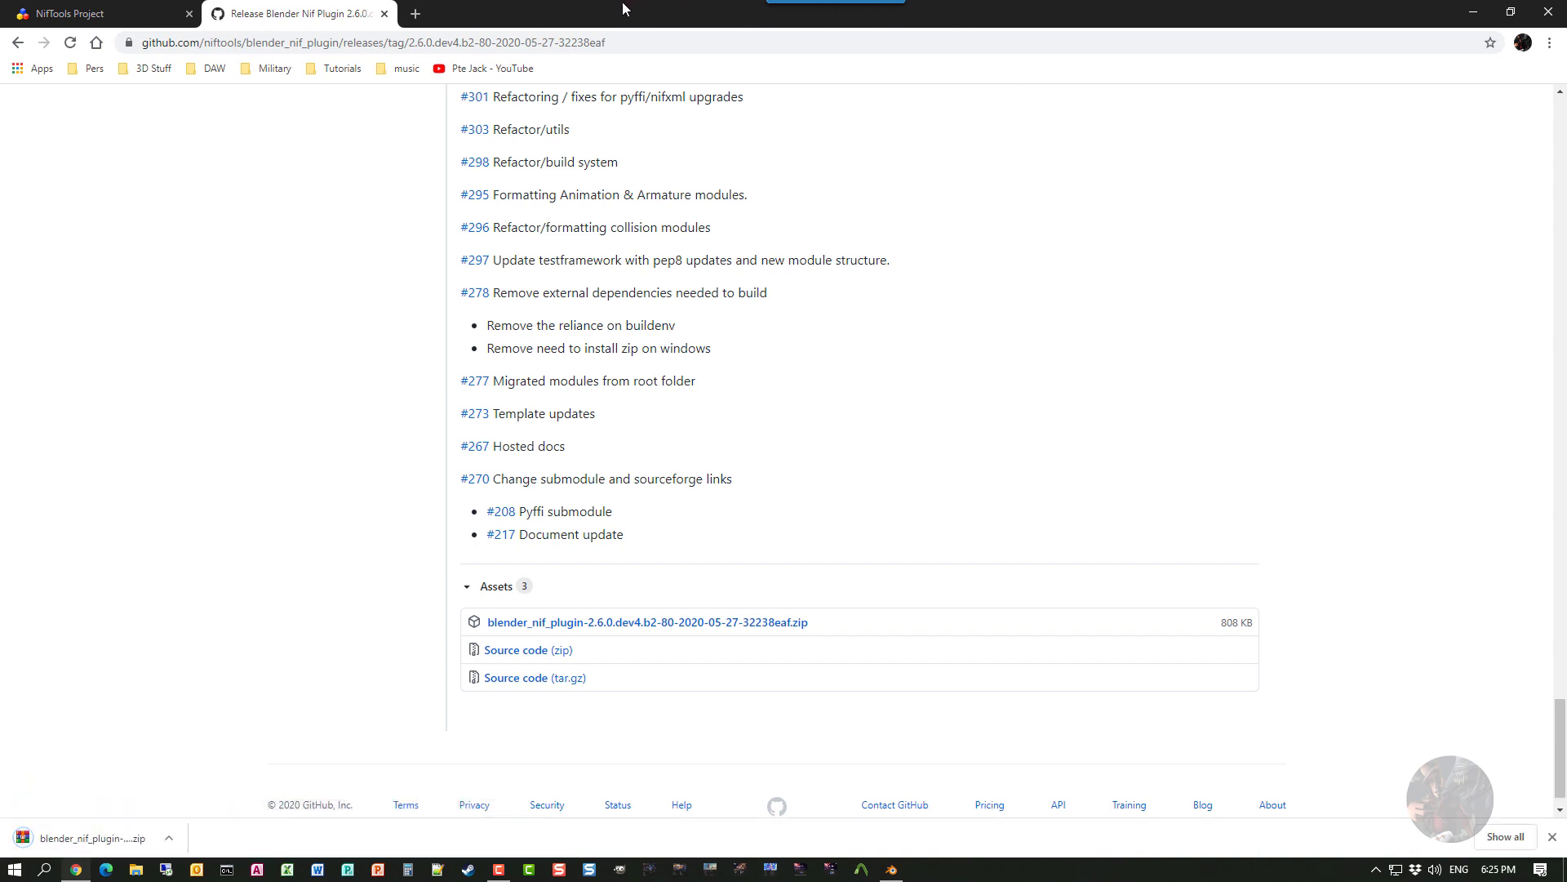
- Virus-scan the downloaded plugin zip on the desktop, then minimize the browser
double_click(524, 22)
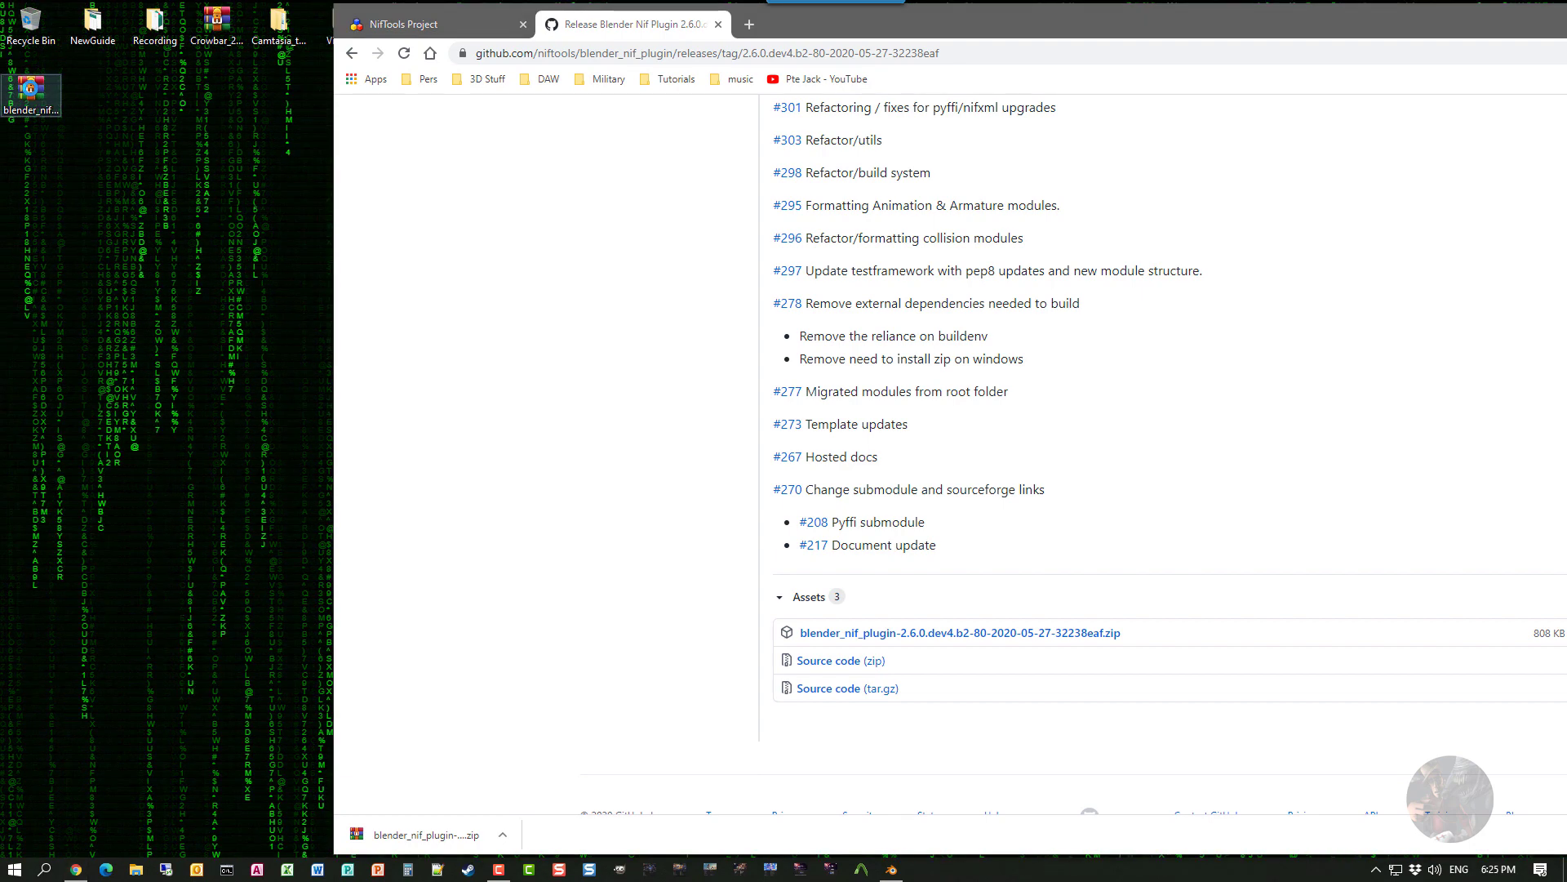
right_click(36, 95)
left_click(69, 258)
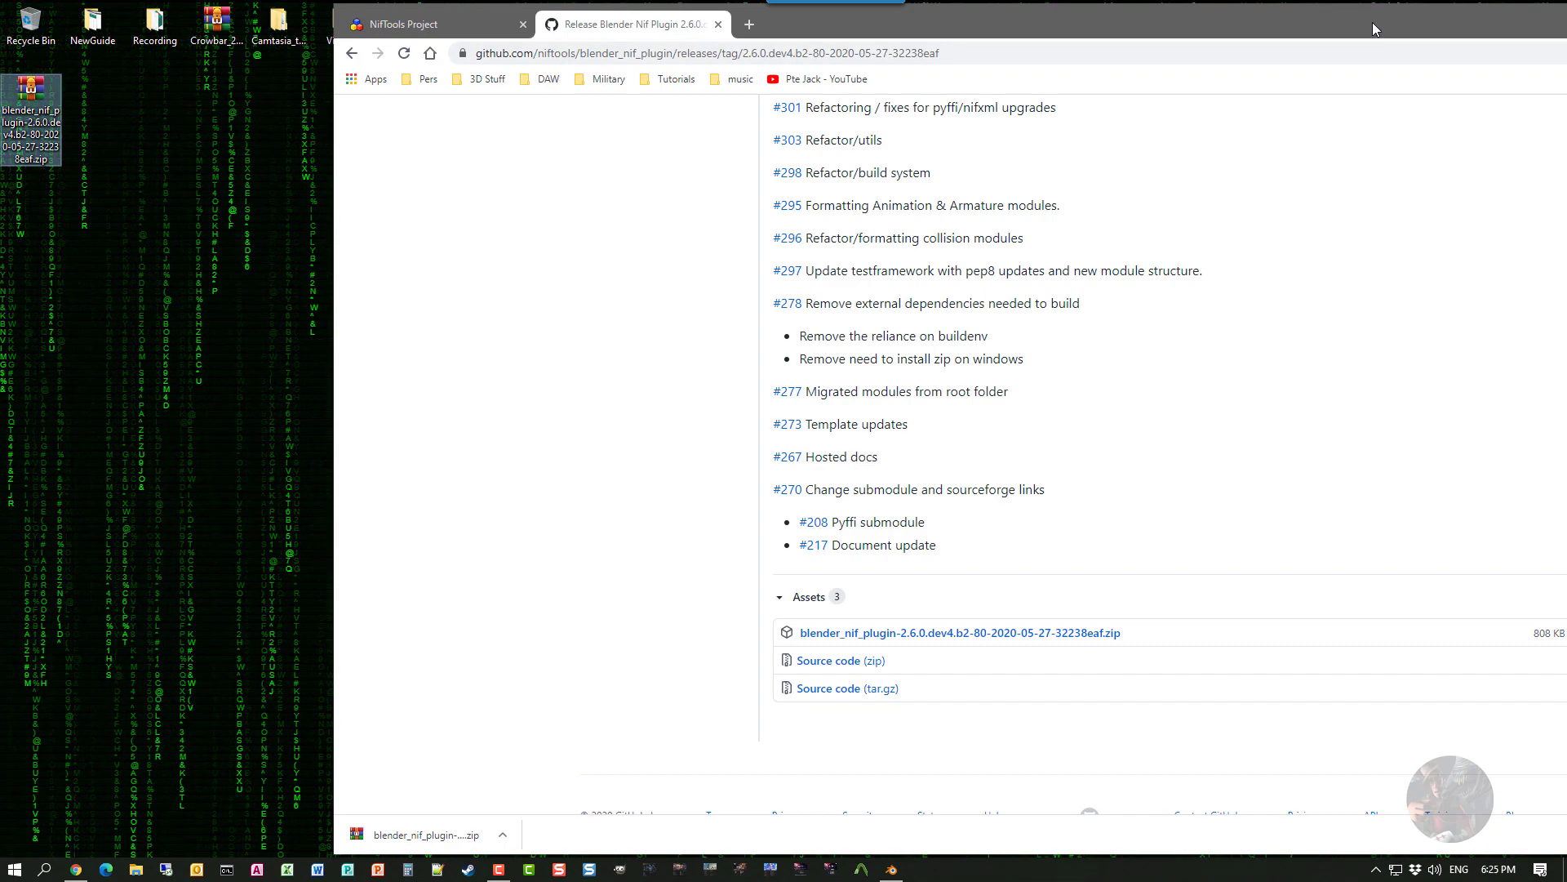
left_click_drag(1373, 22, 1197, 92)
left_click(1349, 94)
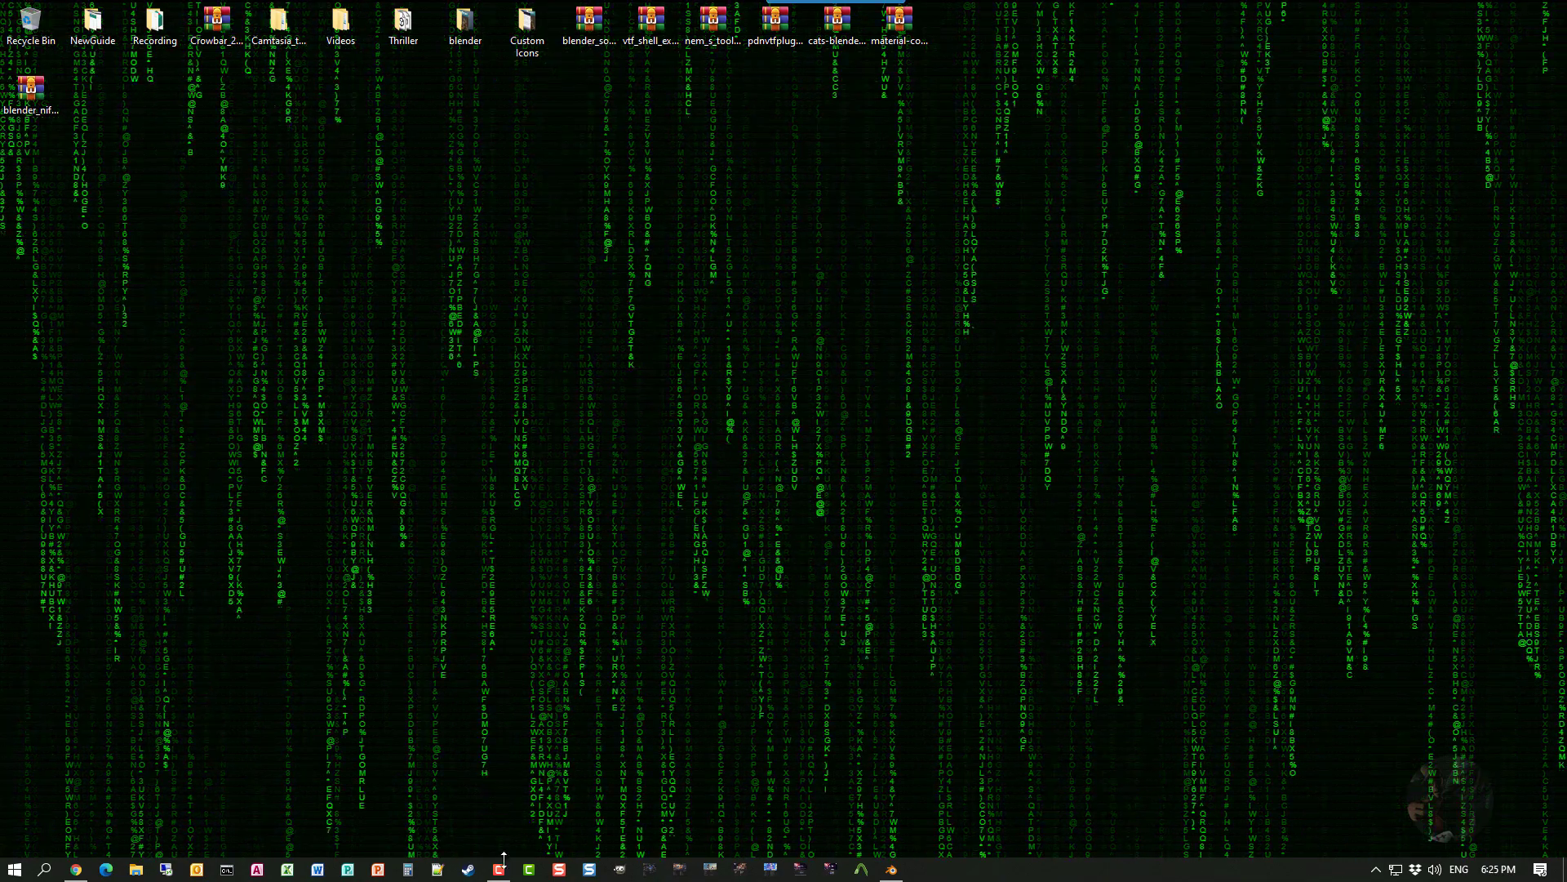
- Rescan the blender_nif plugin zip with Kaspersky, confirm no threats, and minimize the antivirus window
mouse_move(499, 872)
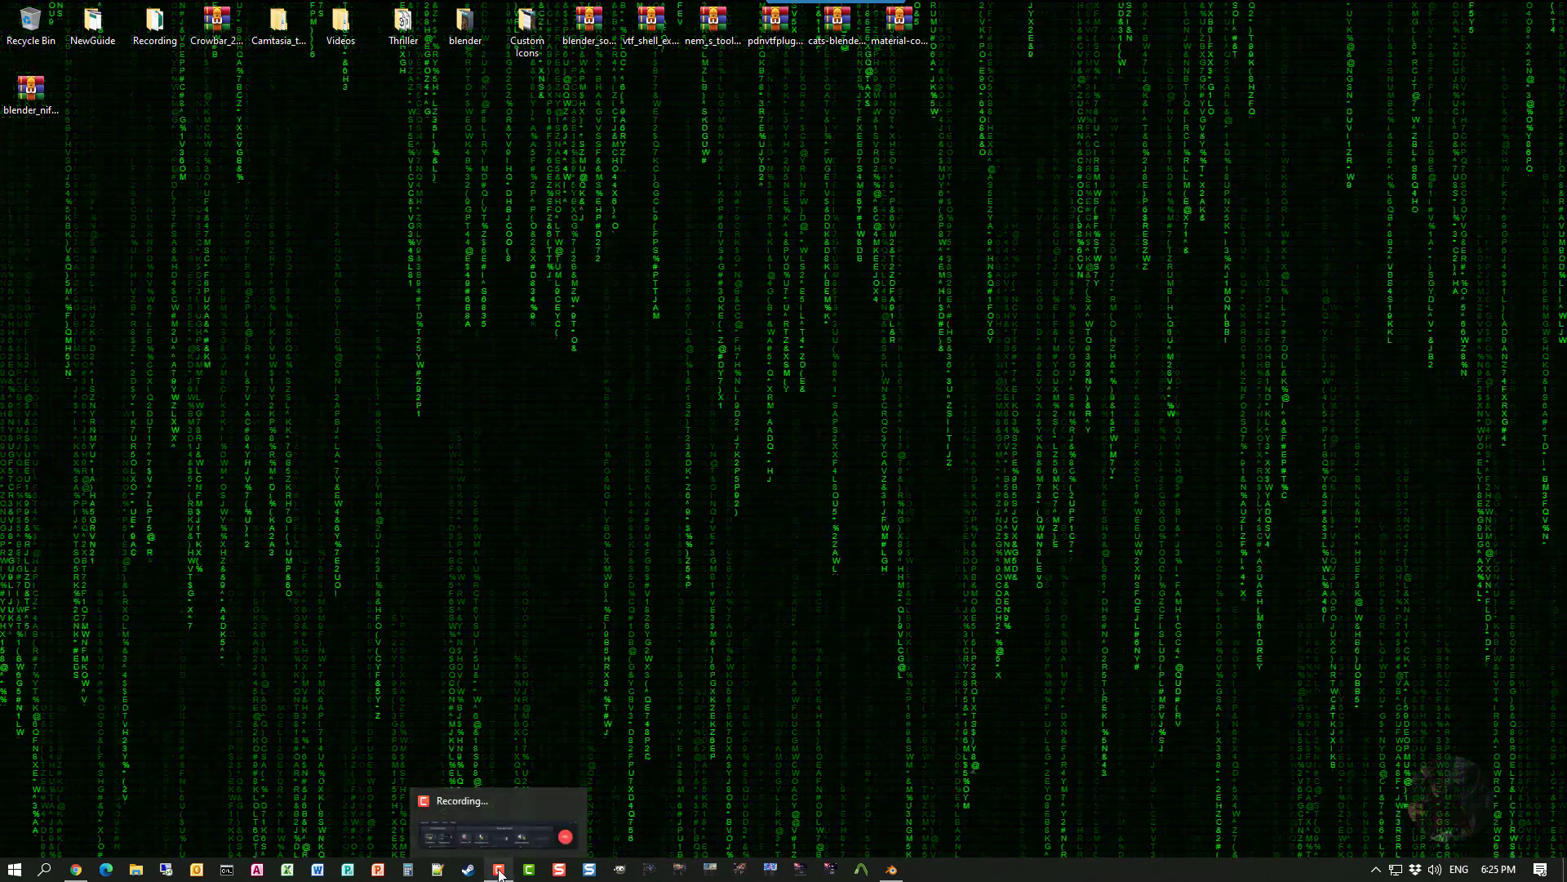
left_click(502, 796)
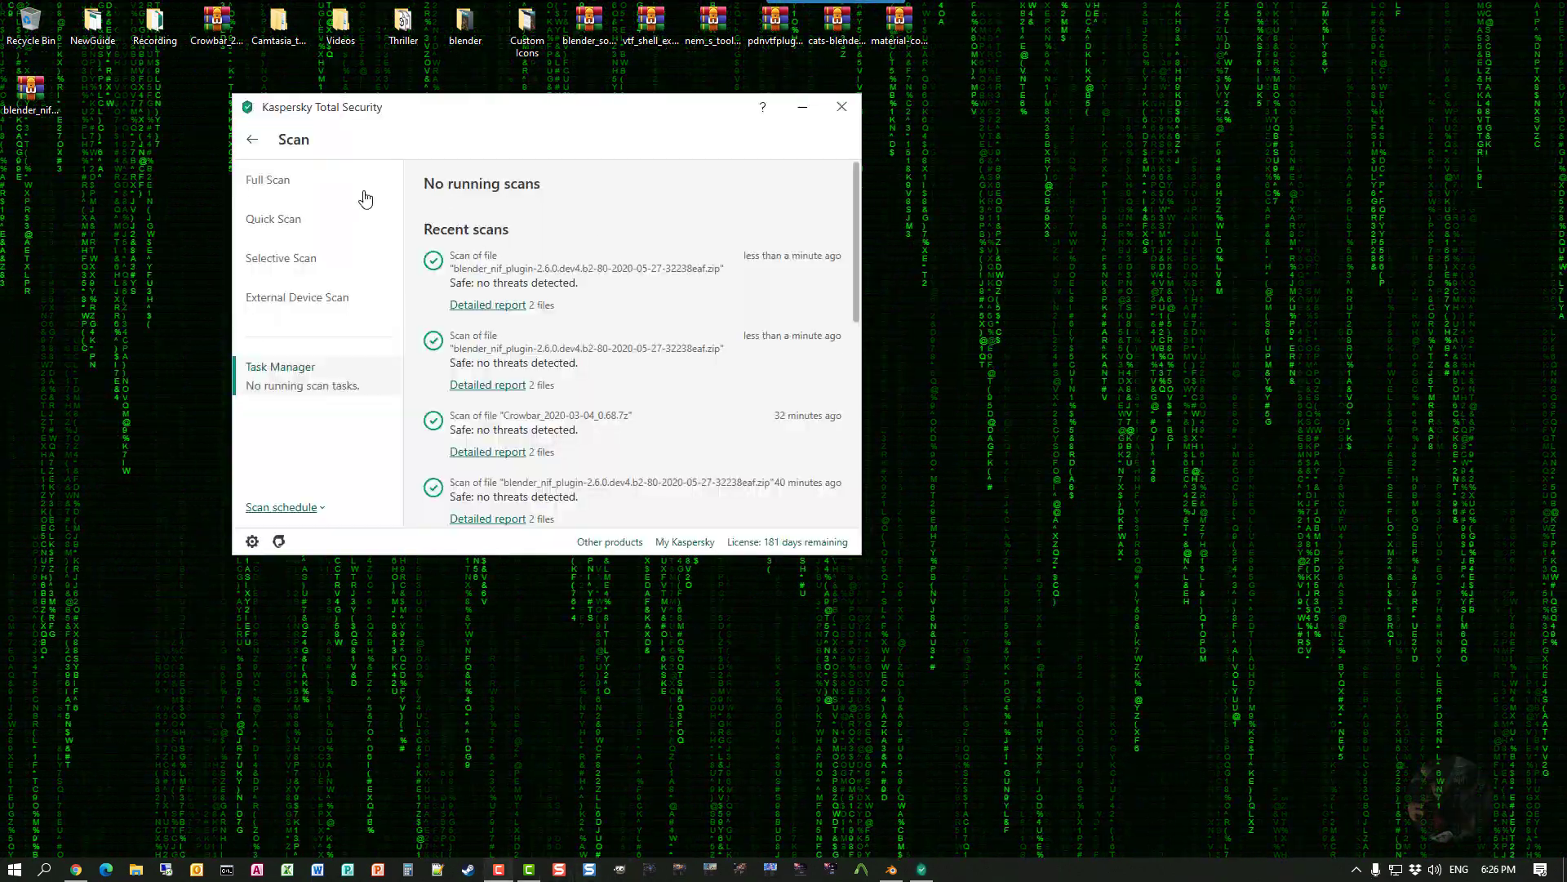
right_click(33, 97)
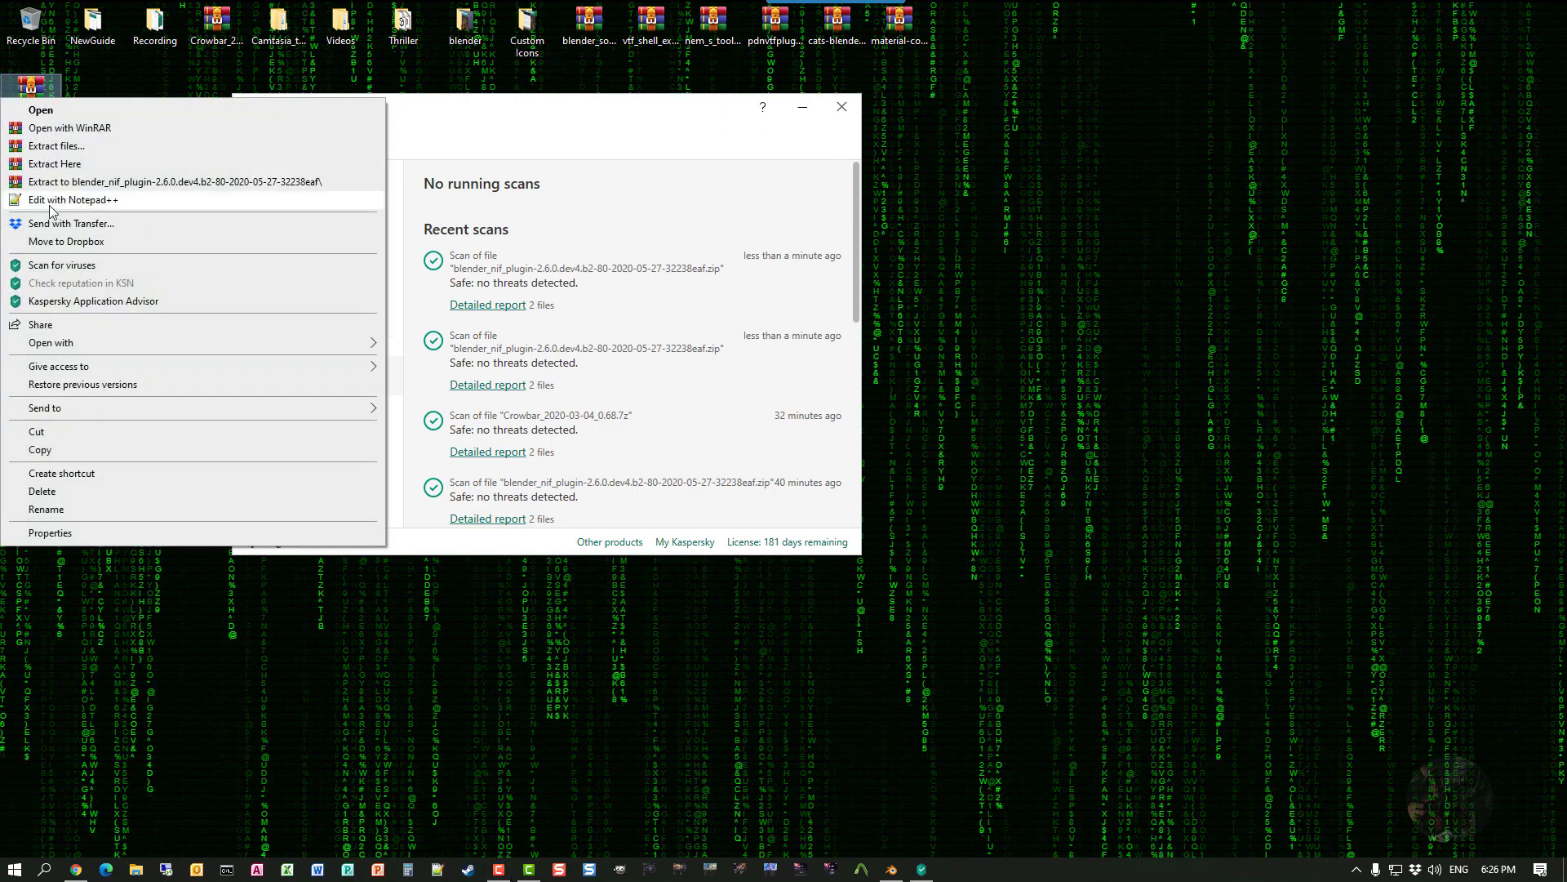
left_click(57, 268)
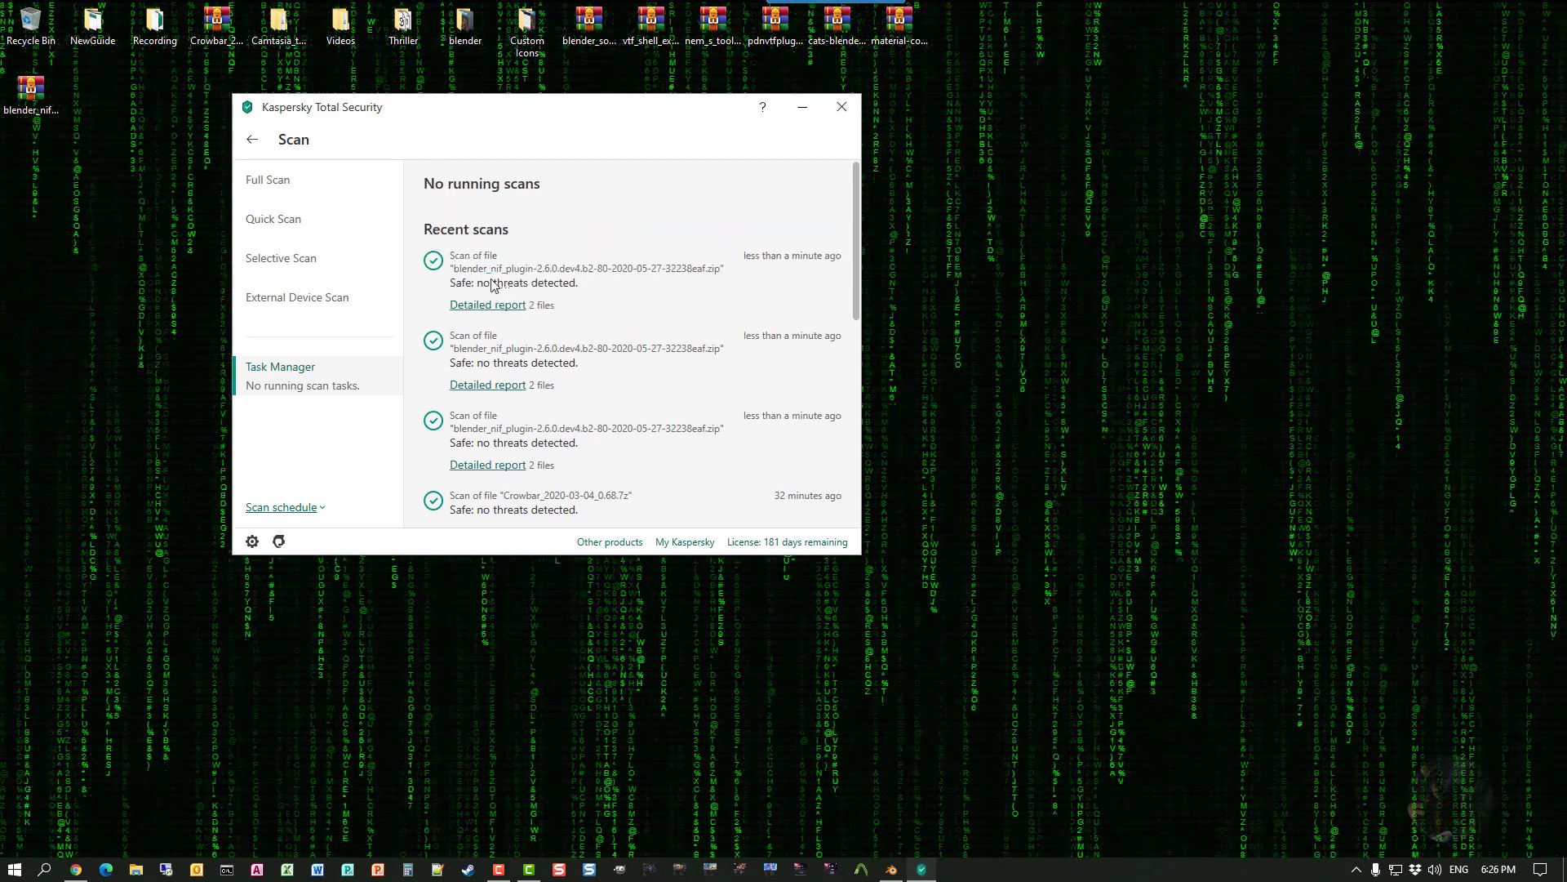
left_click(804, 111)
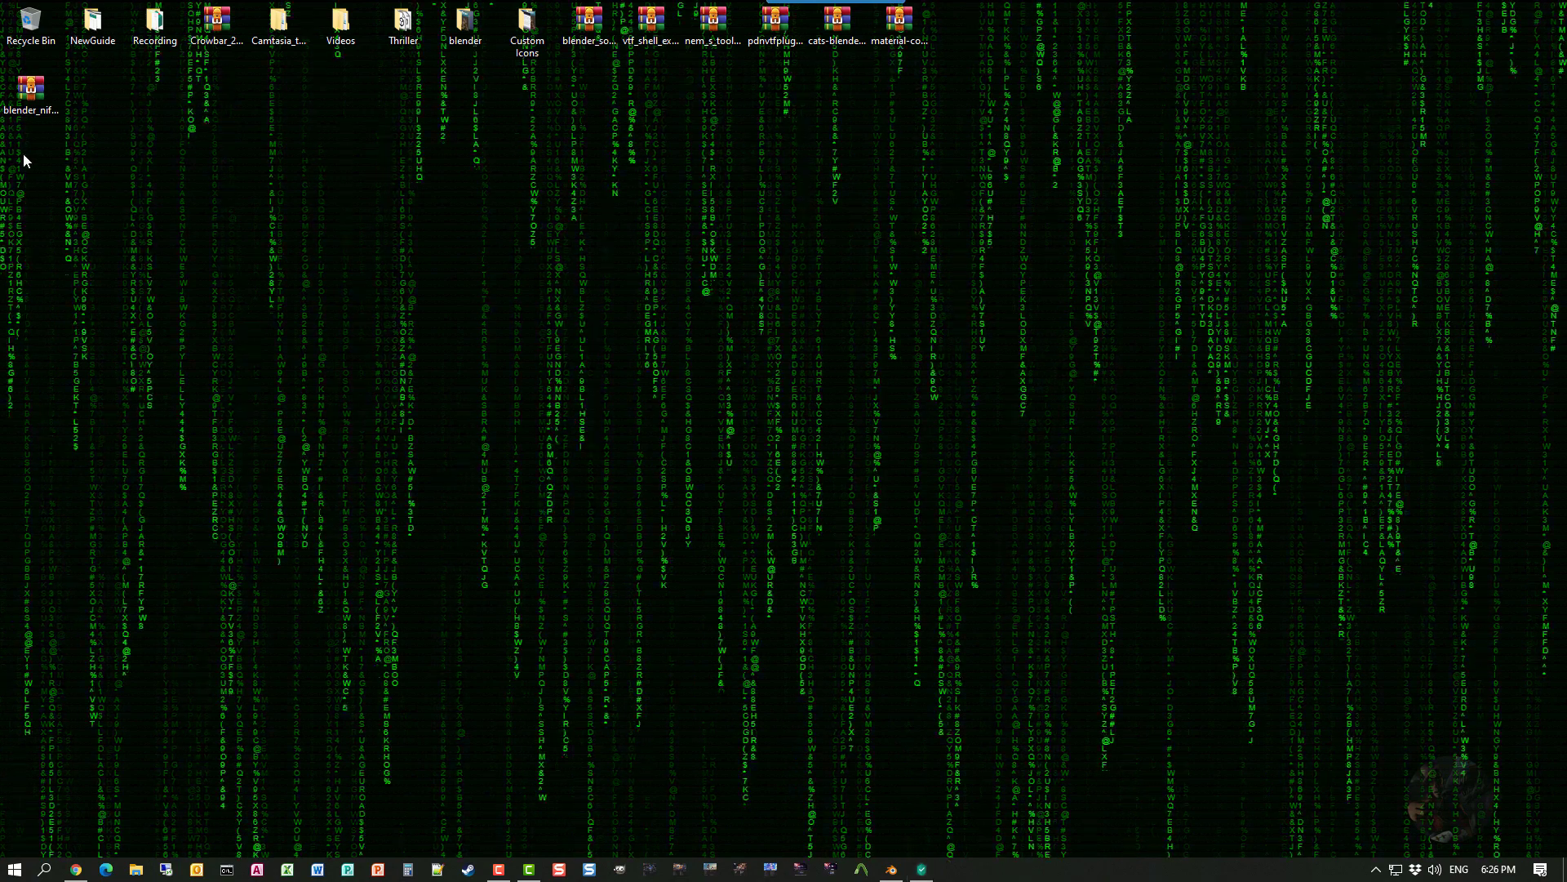
- Move the blender_nif zip into the top desktop icon row and bring up Blender 2.91
left_click(31, 90)
left_click_drag(32, 90, 963, 25)
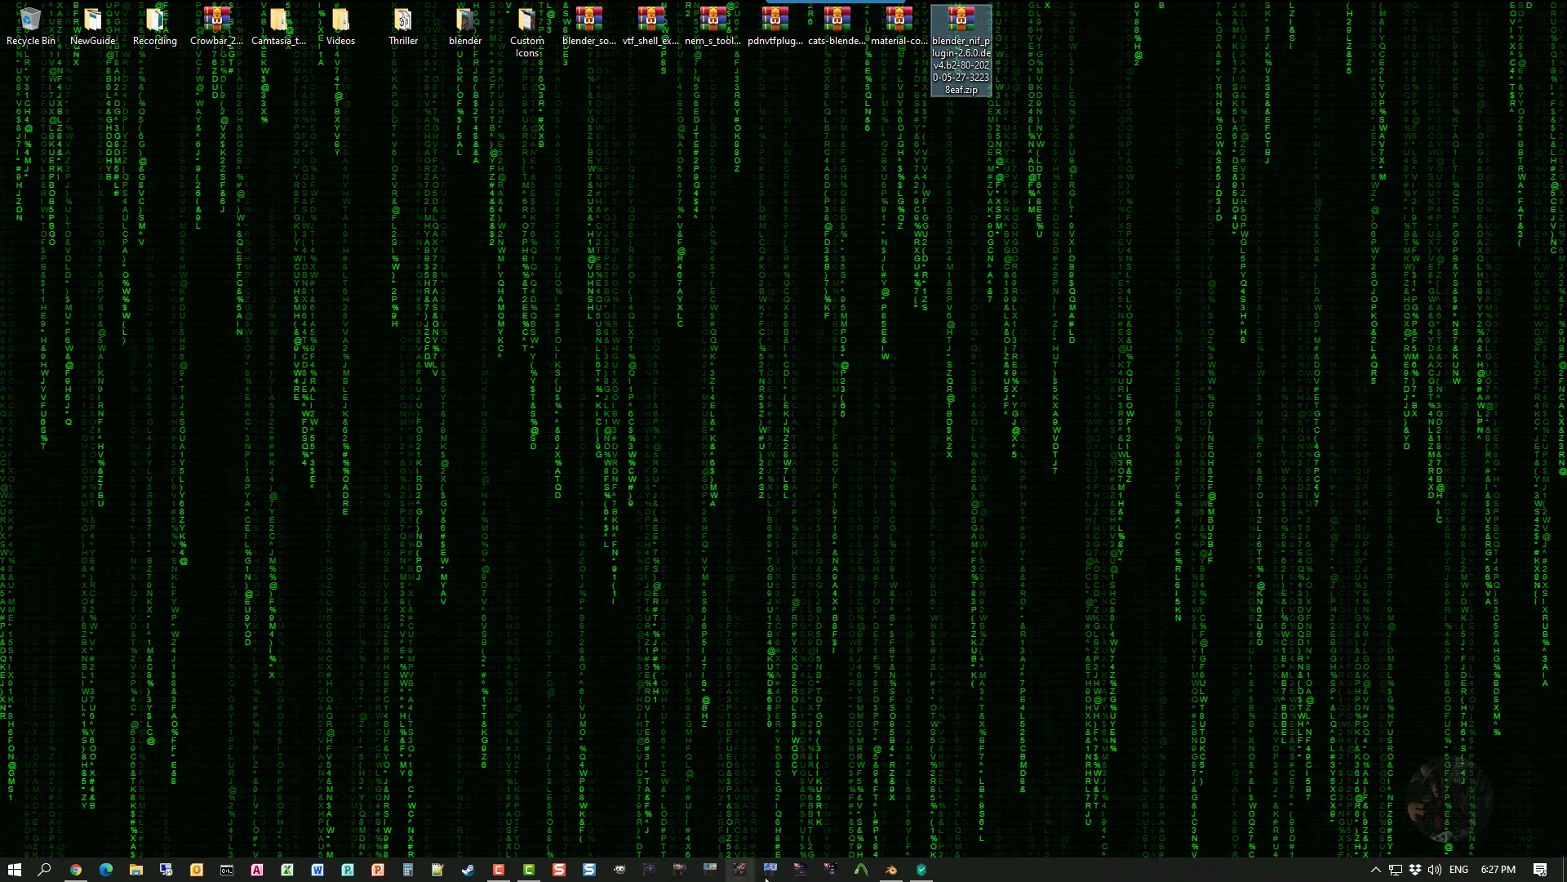
left_click(833, 872)
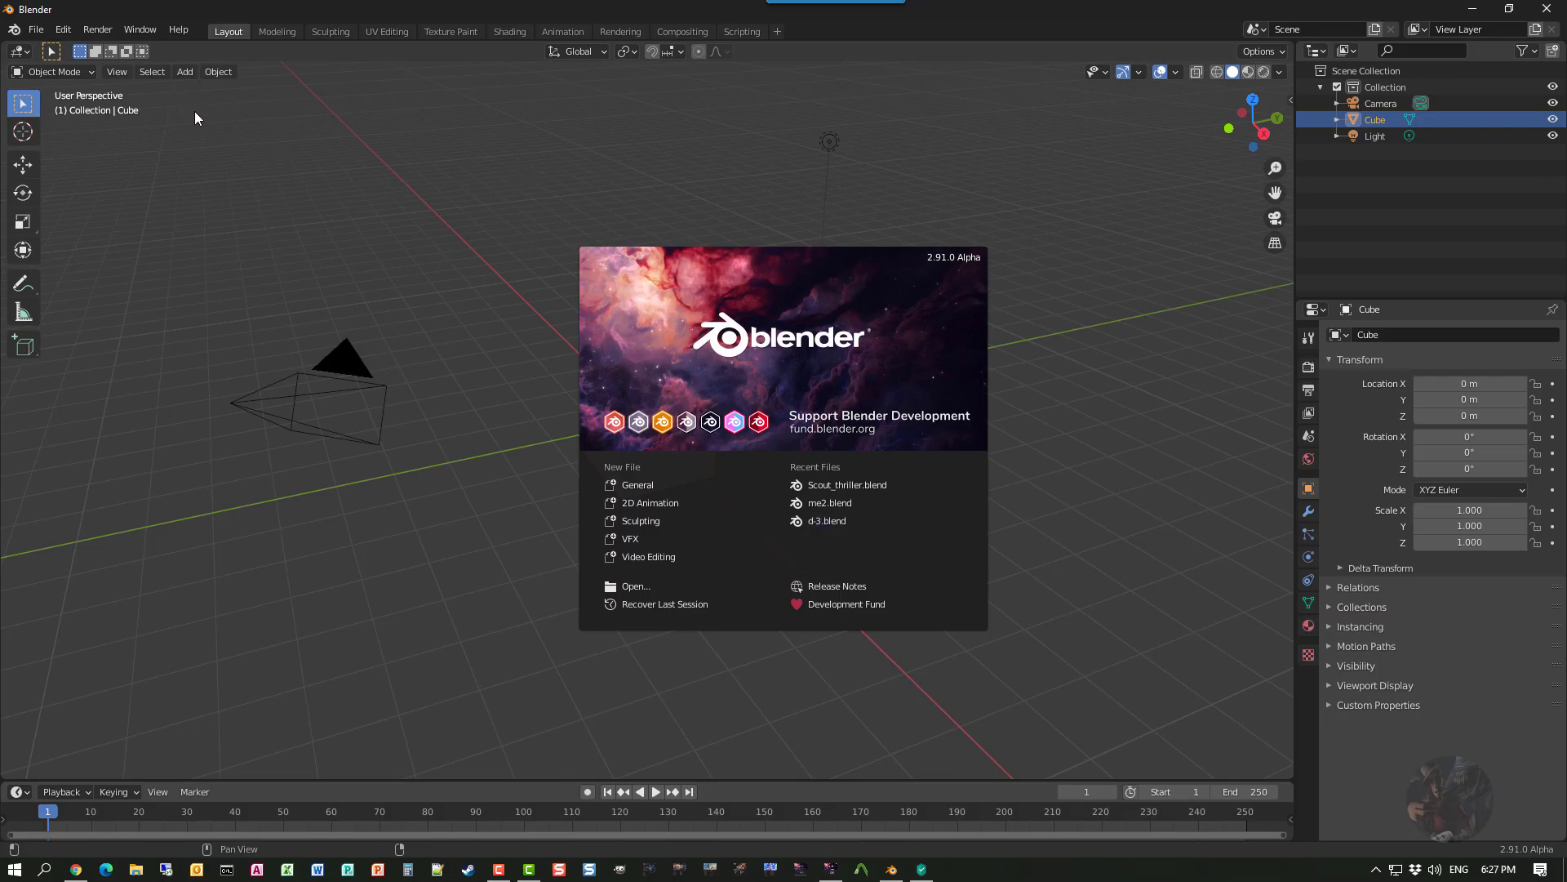
- Dismiss the splash, go to the Add-ons preferences, and start installing an add-on from a file
left_click(63, 39)
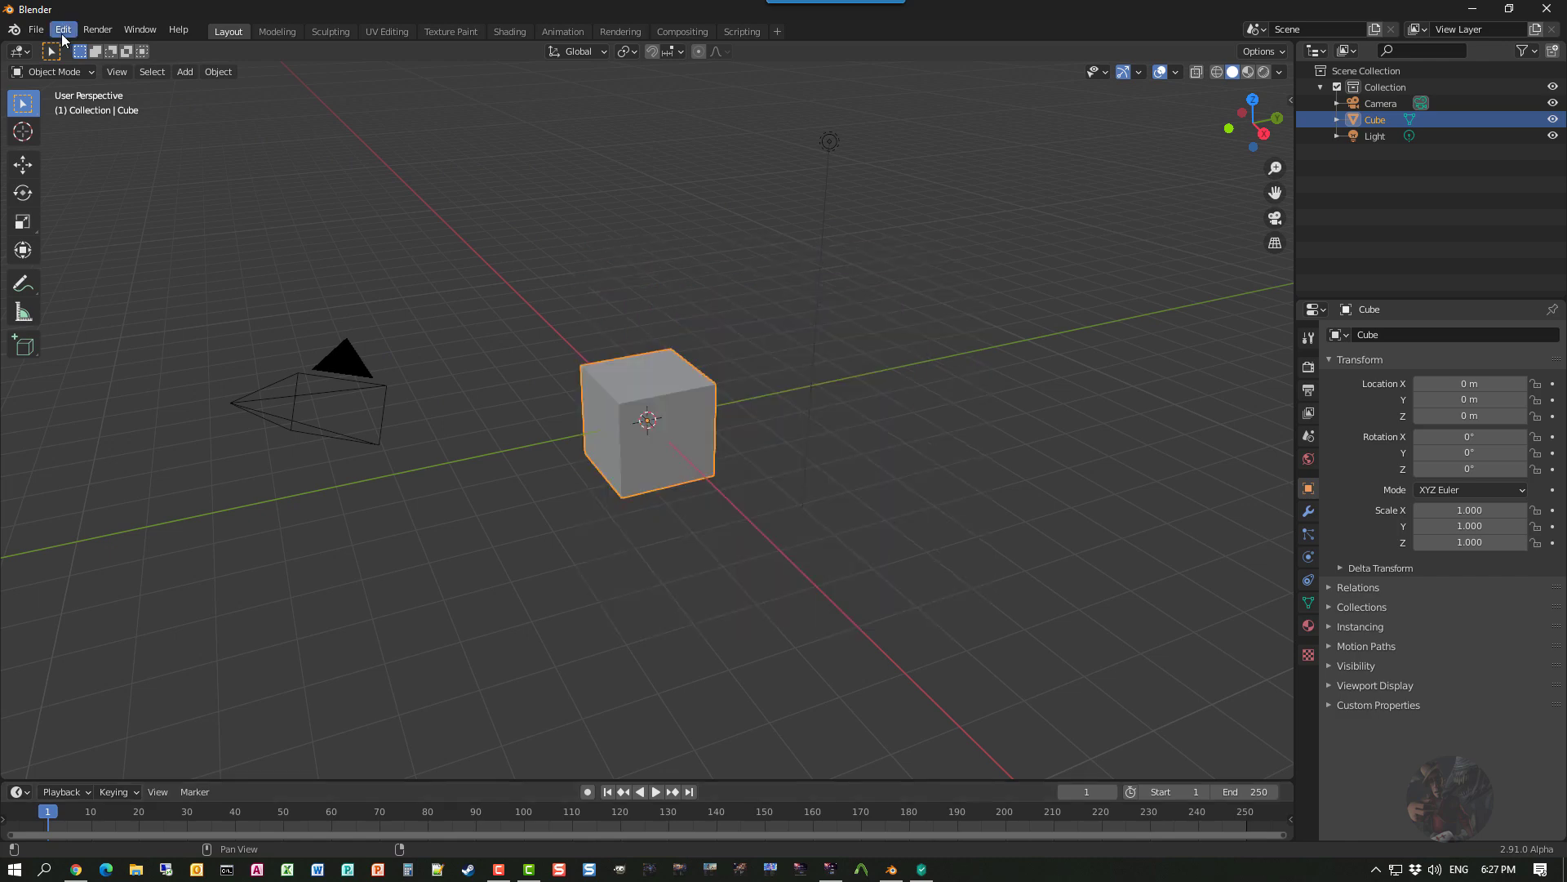
left_click(63, 30)
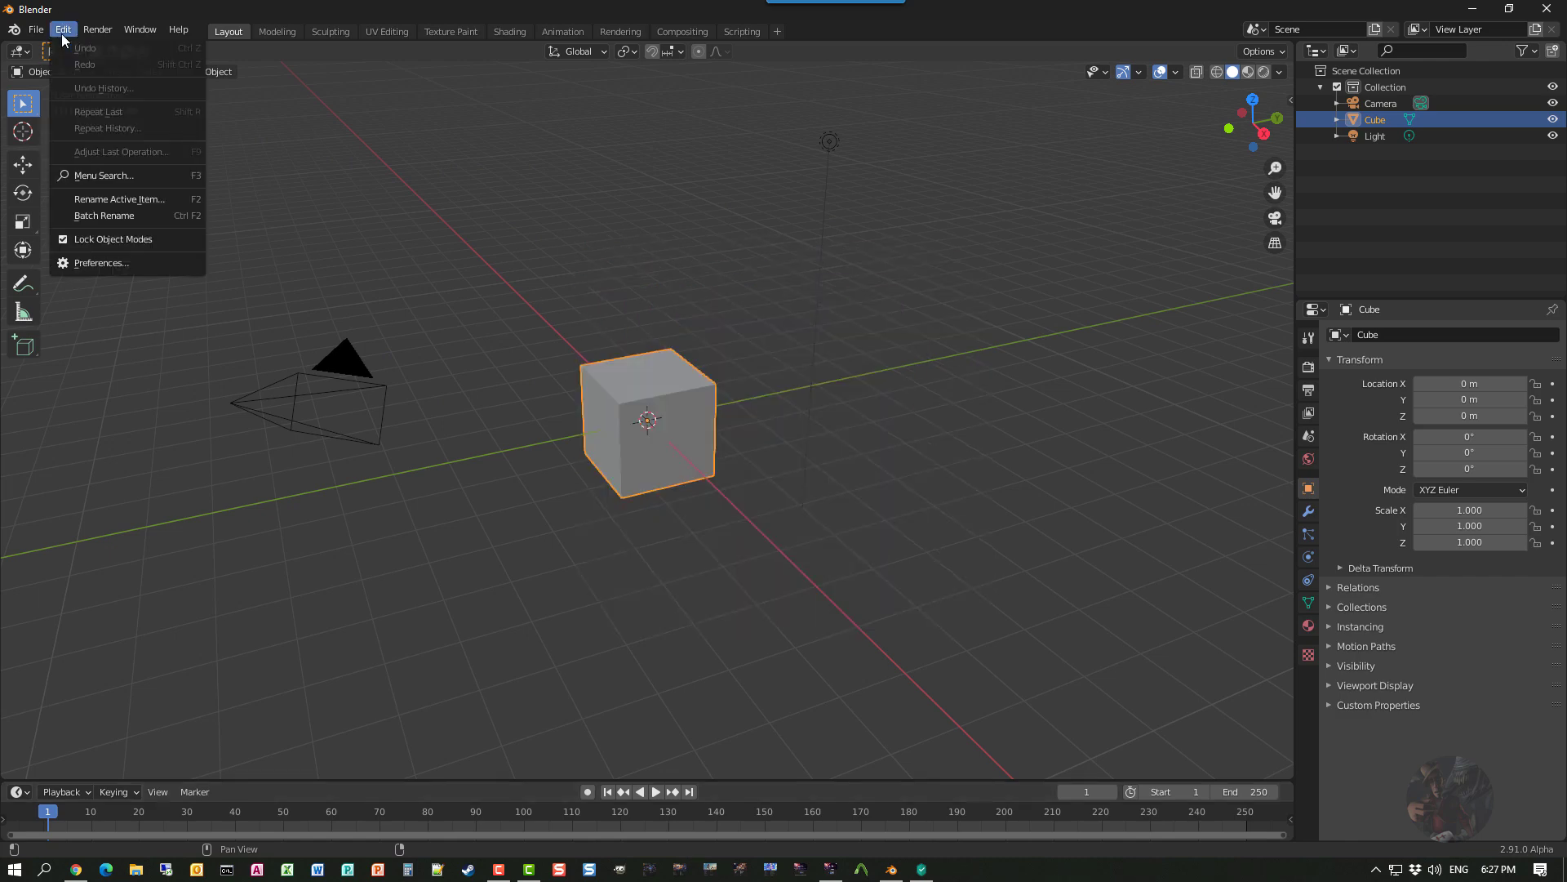
left_click(68, 270)
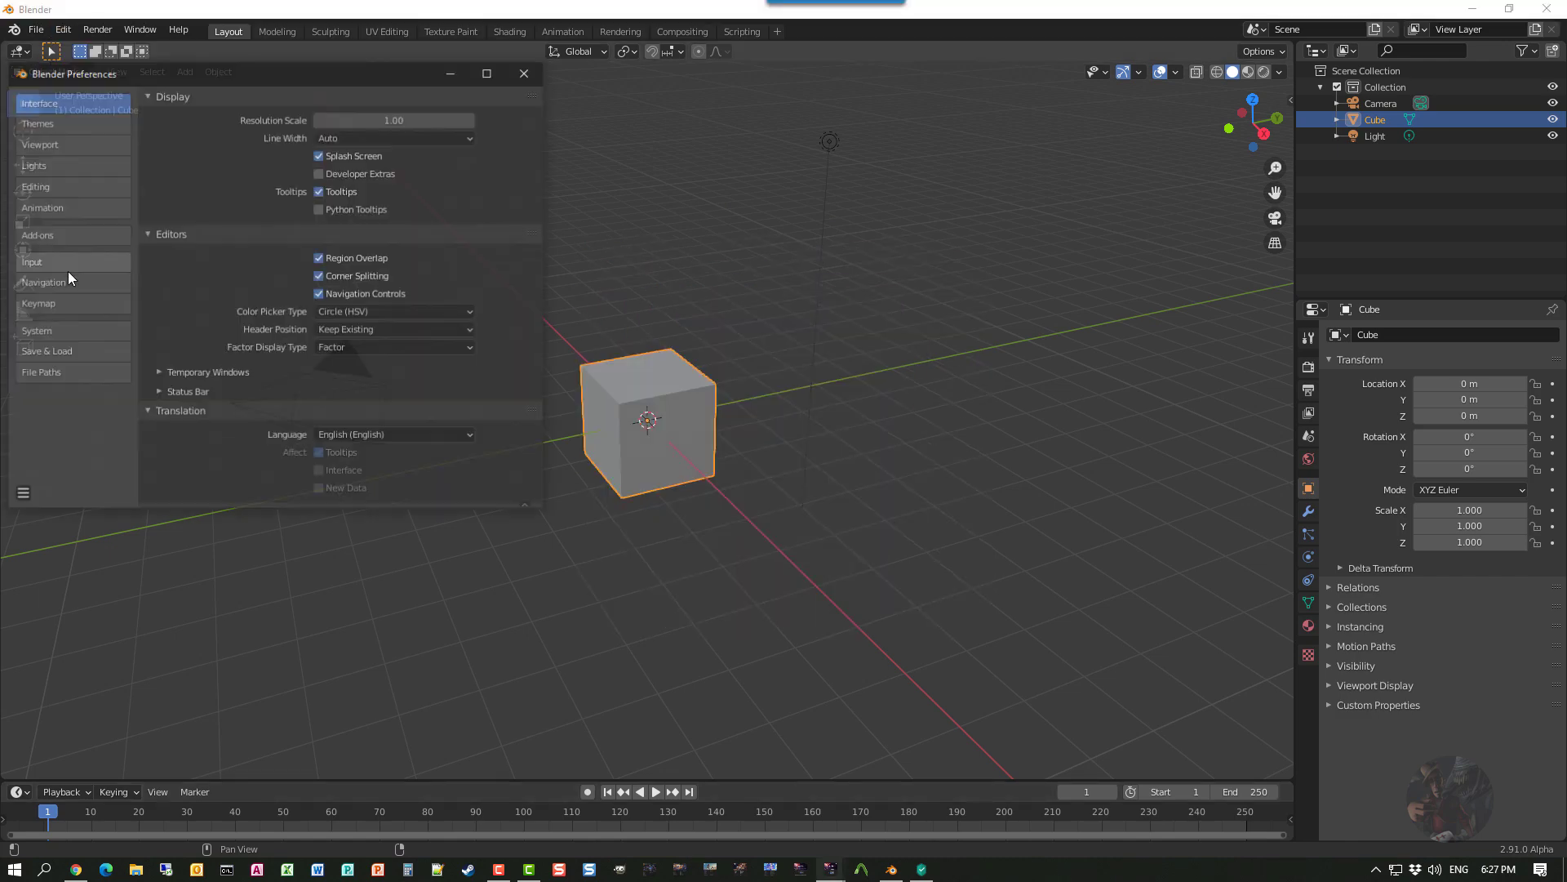
left_click(37, 231)
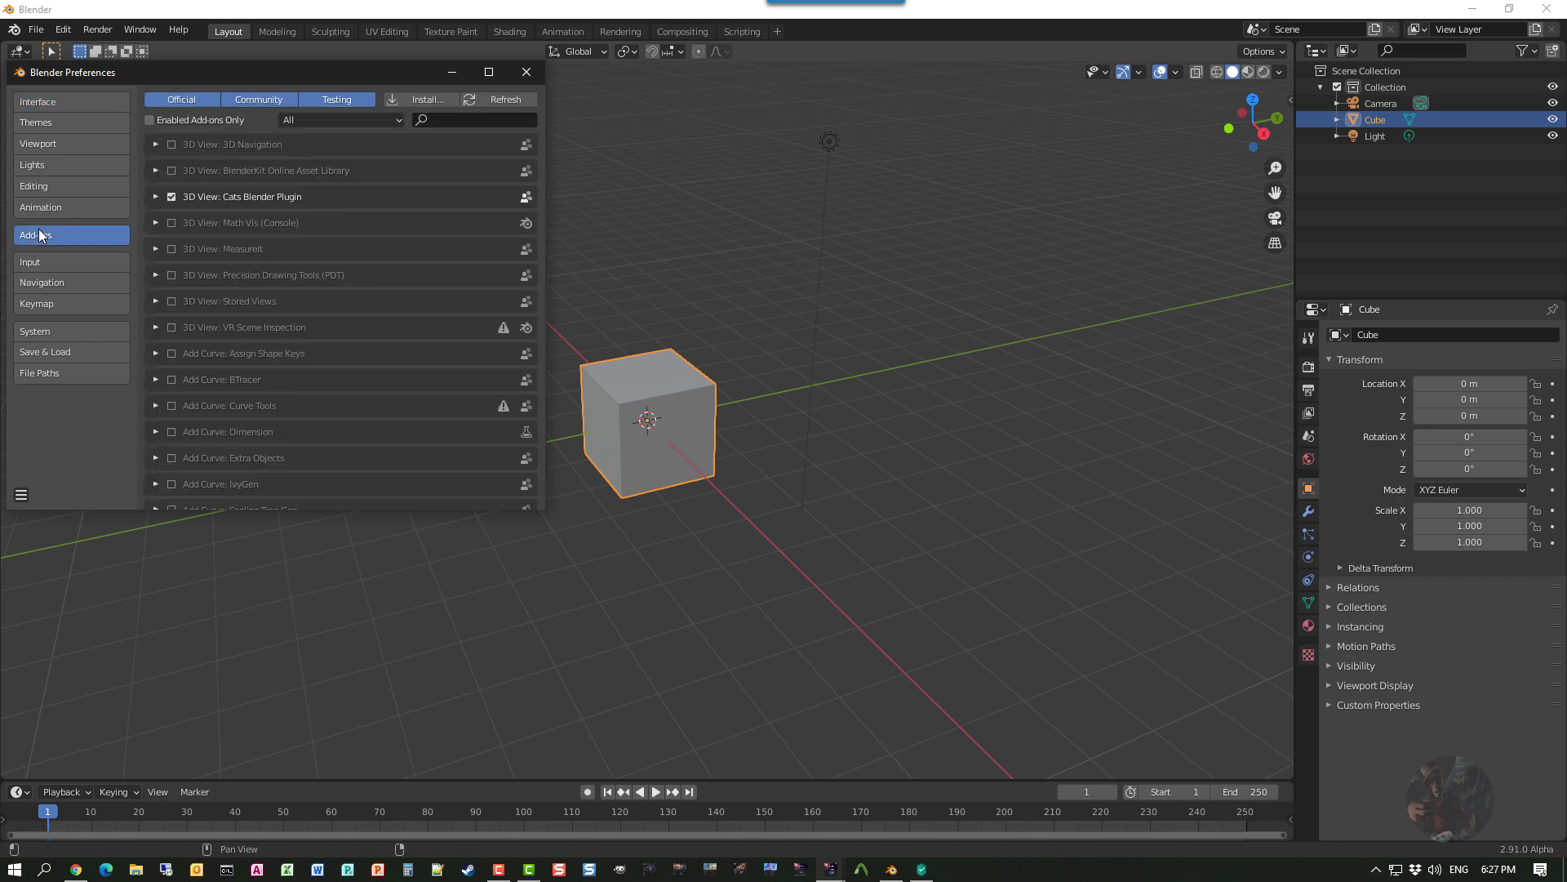
left_click(426, 100)
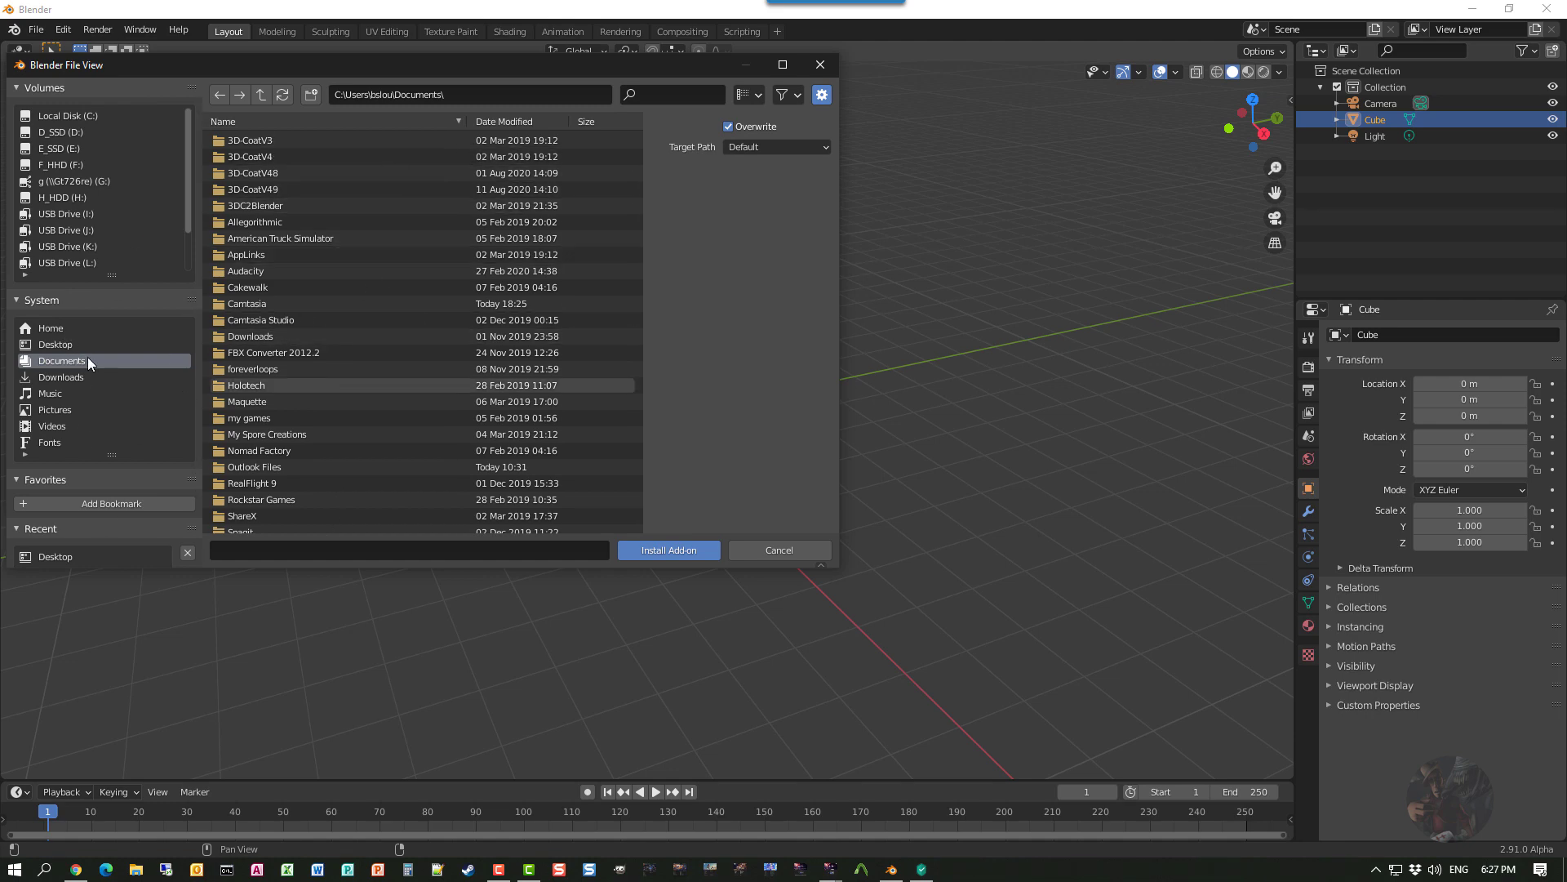
- Install the blender_nif_plugin 2.6.0.dev4 zip from the Desktop folder as an add-on
left_click(56, 346)
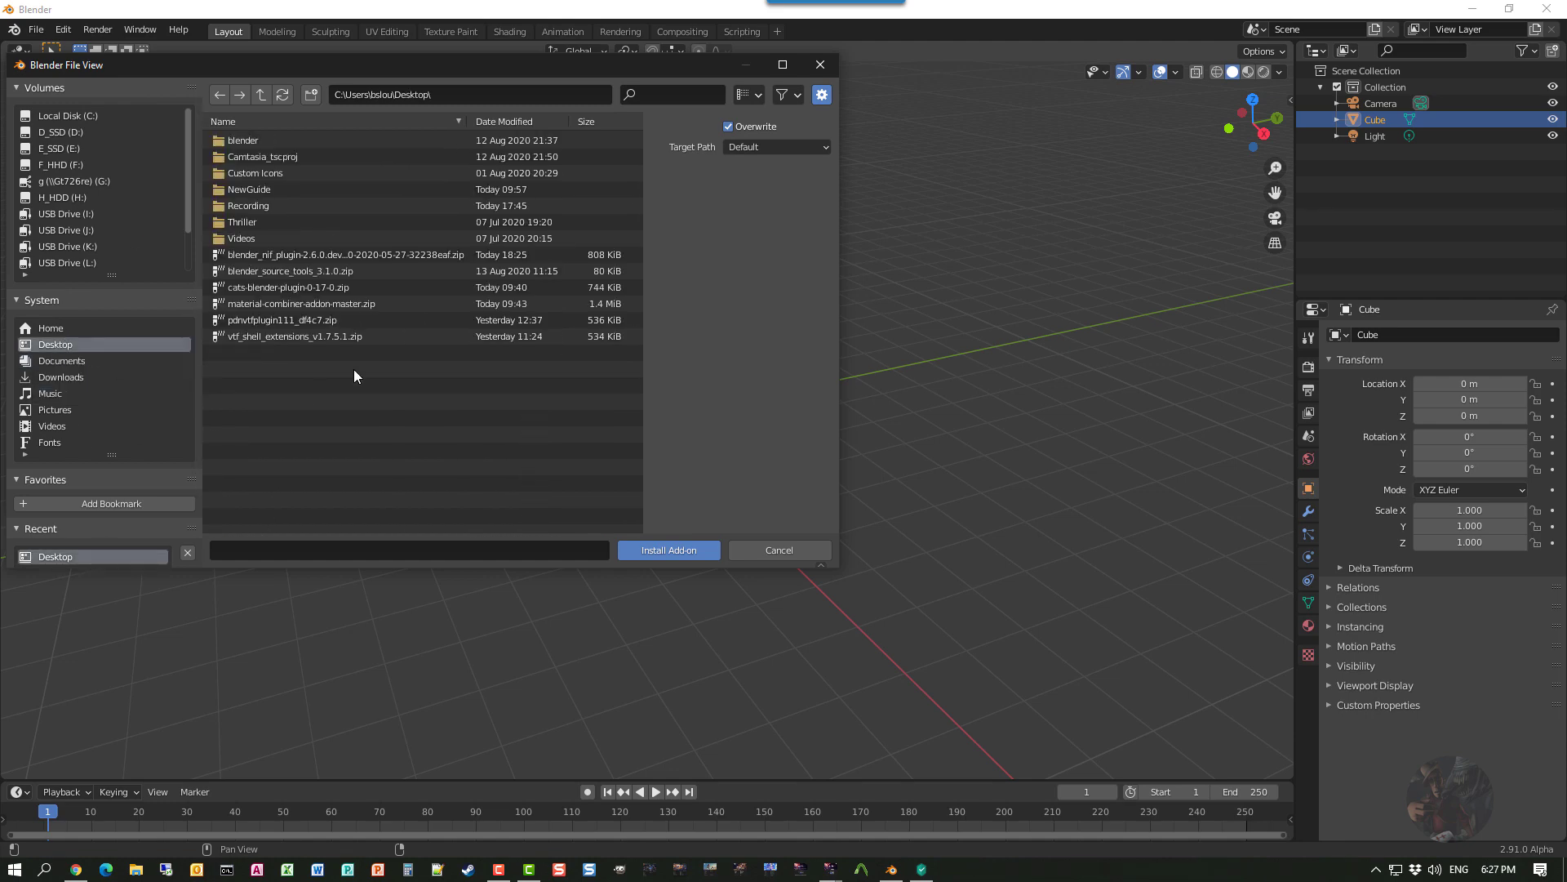
left_click(347, 253)
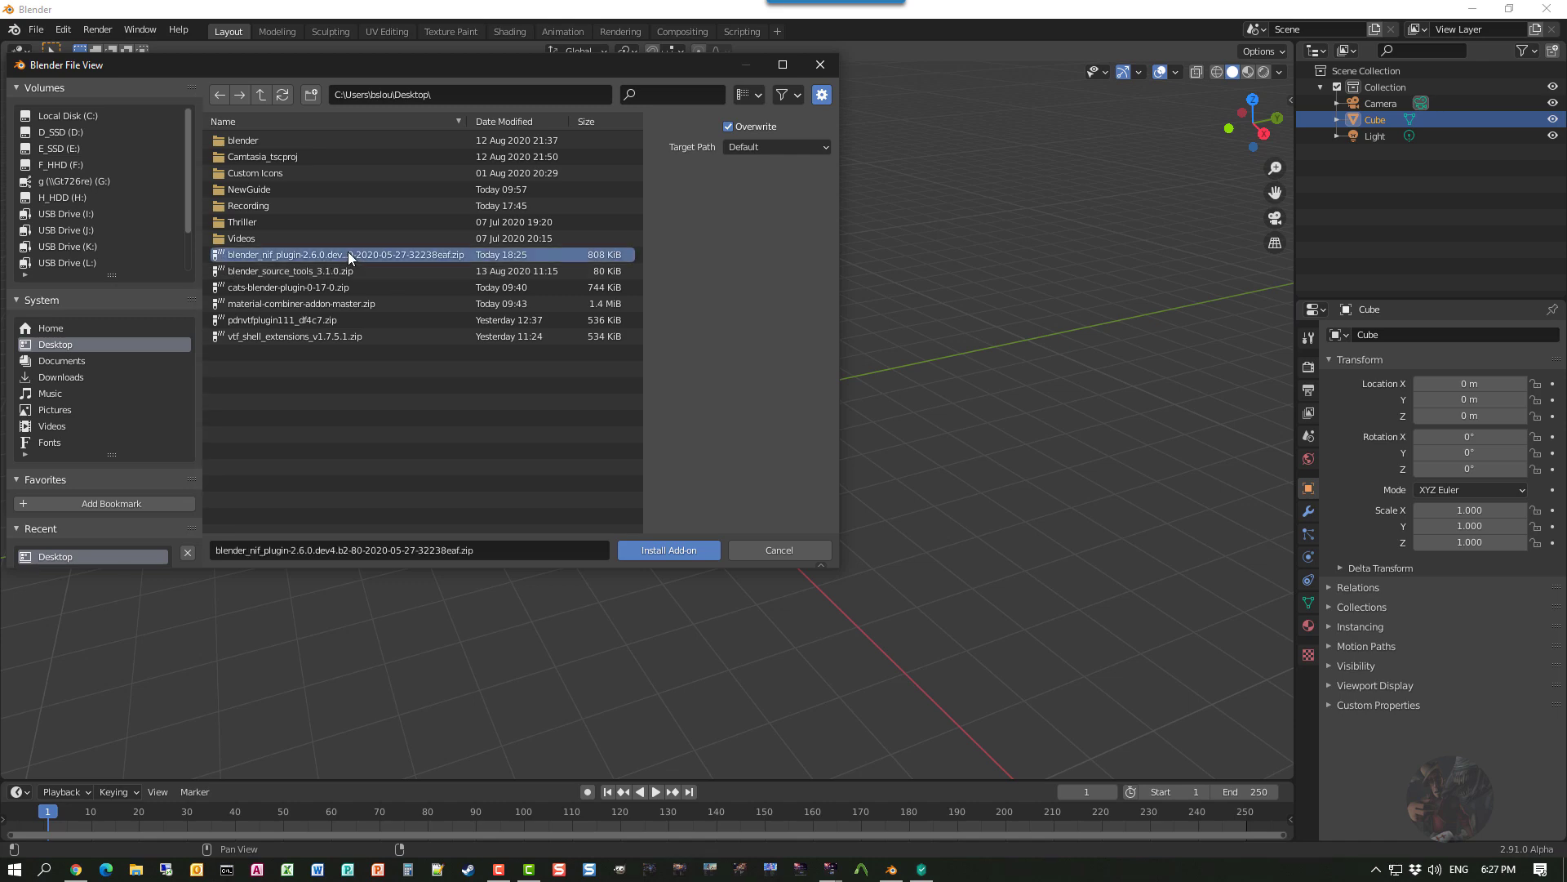
left_click(675, 552)
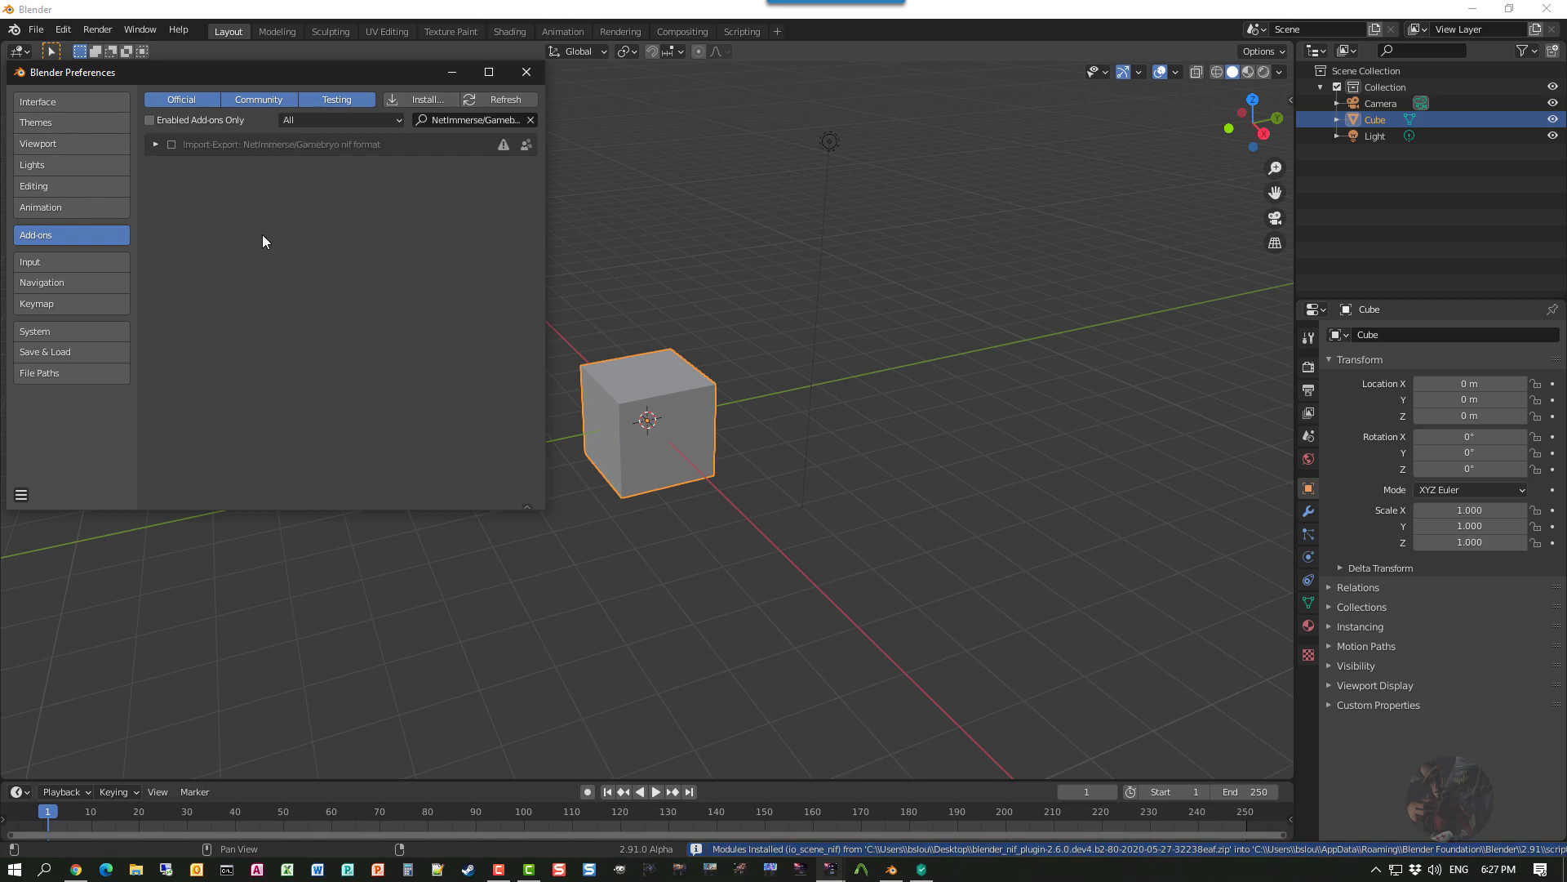
- Enable the Import-Export: NetImmerse/Gamebryo nif format add-on and show Scene properties
left_click(172, 146)
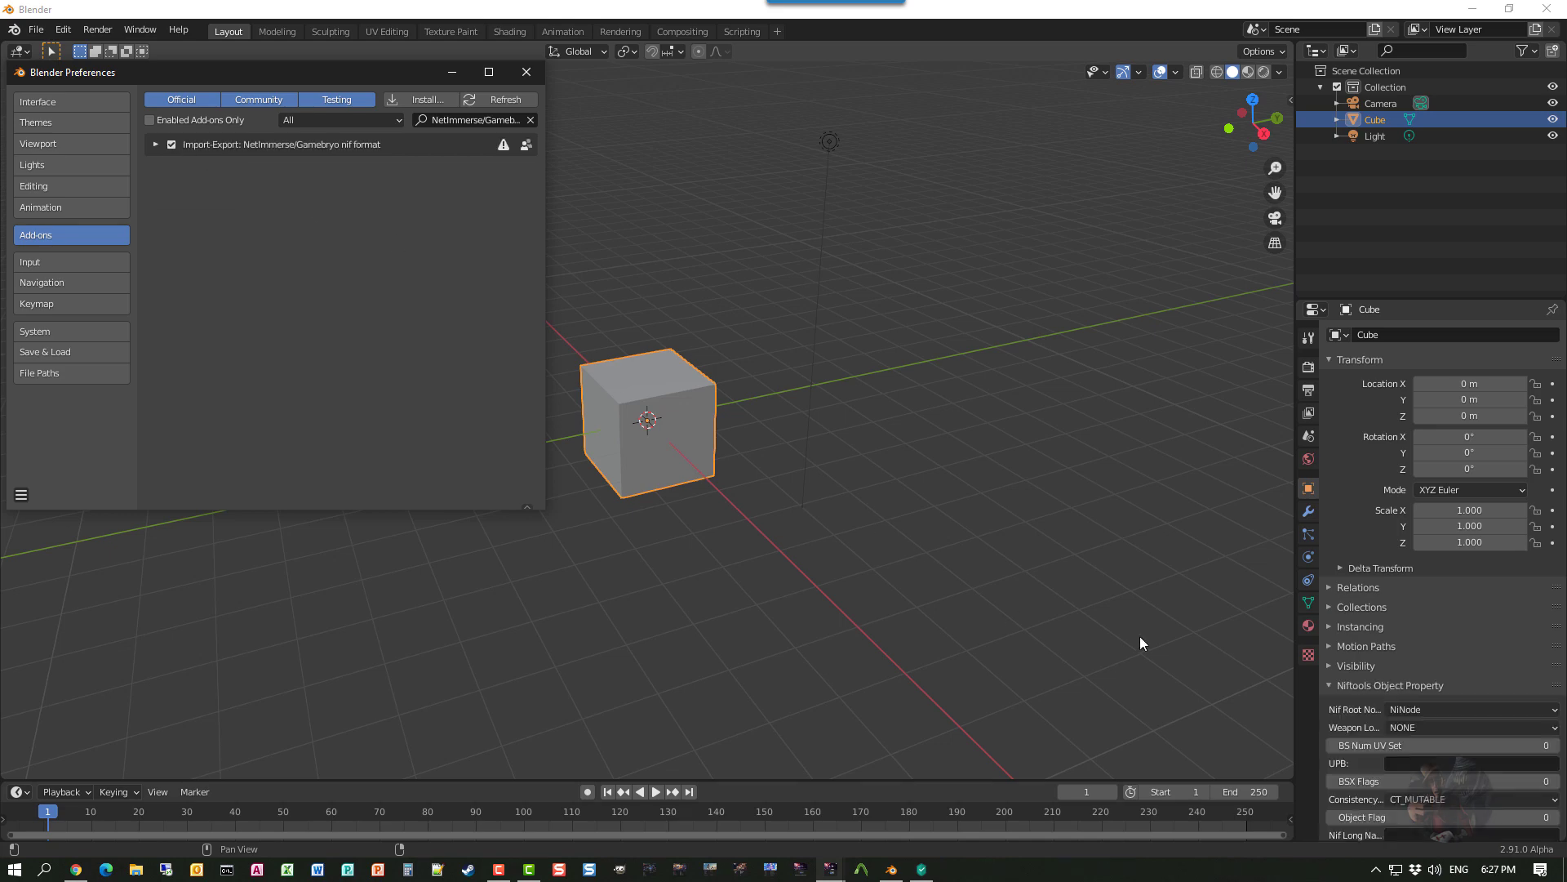
left_click(1310, 439)
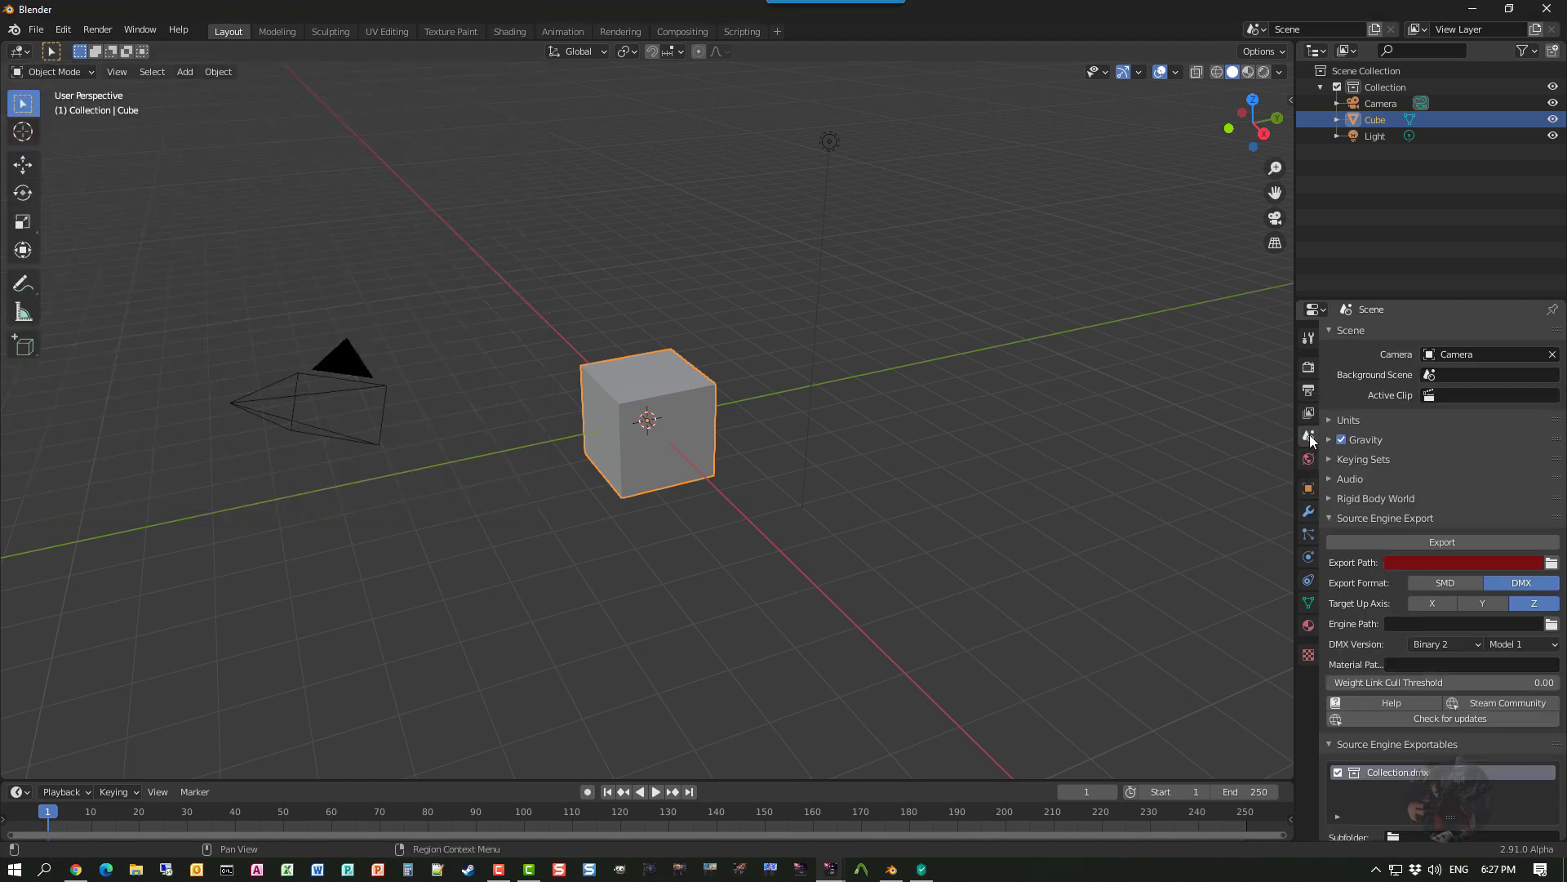
- Review the Game list in the Niftools Scene Panel, leaving Game set to Oblivion
scroll(1421, 650, "down", 14)
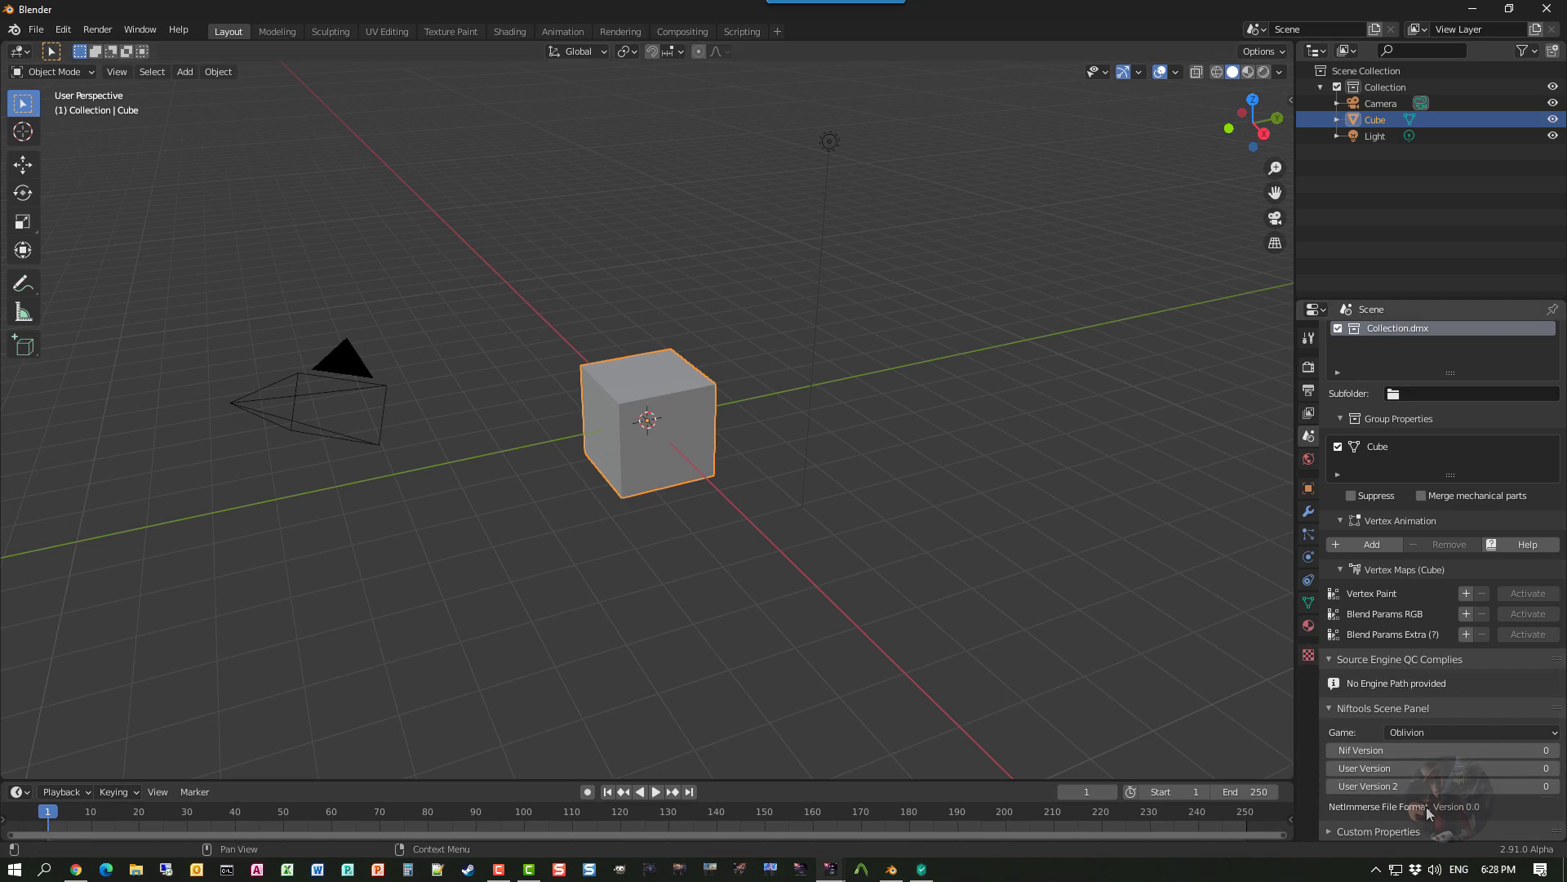
left_click(1551, 733)
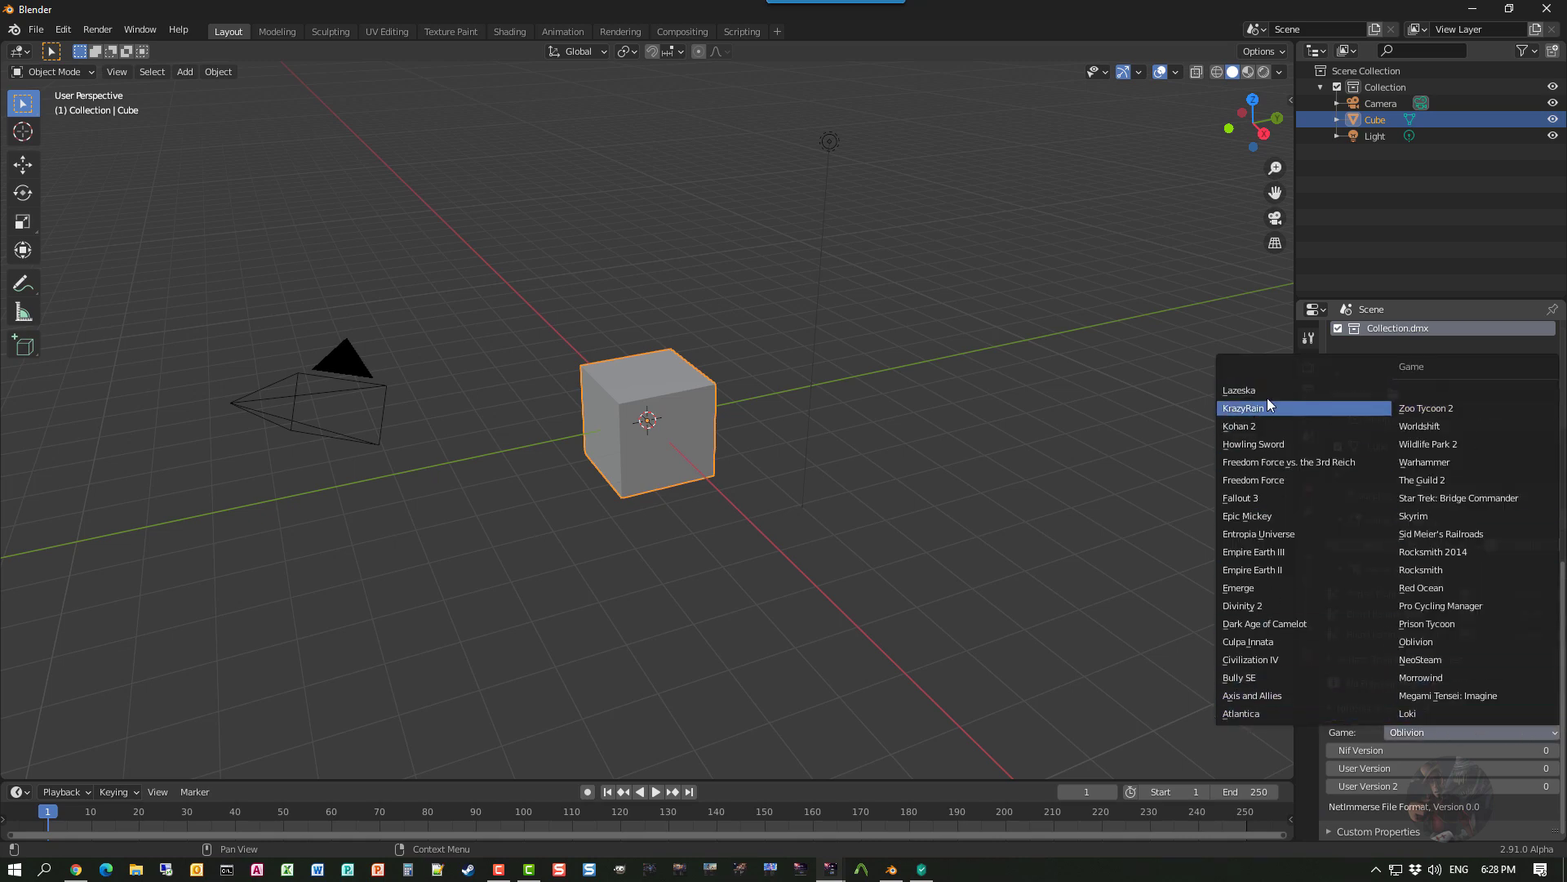
left_click(994, 502)
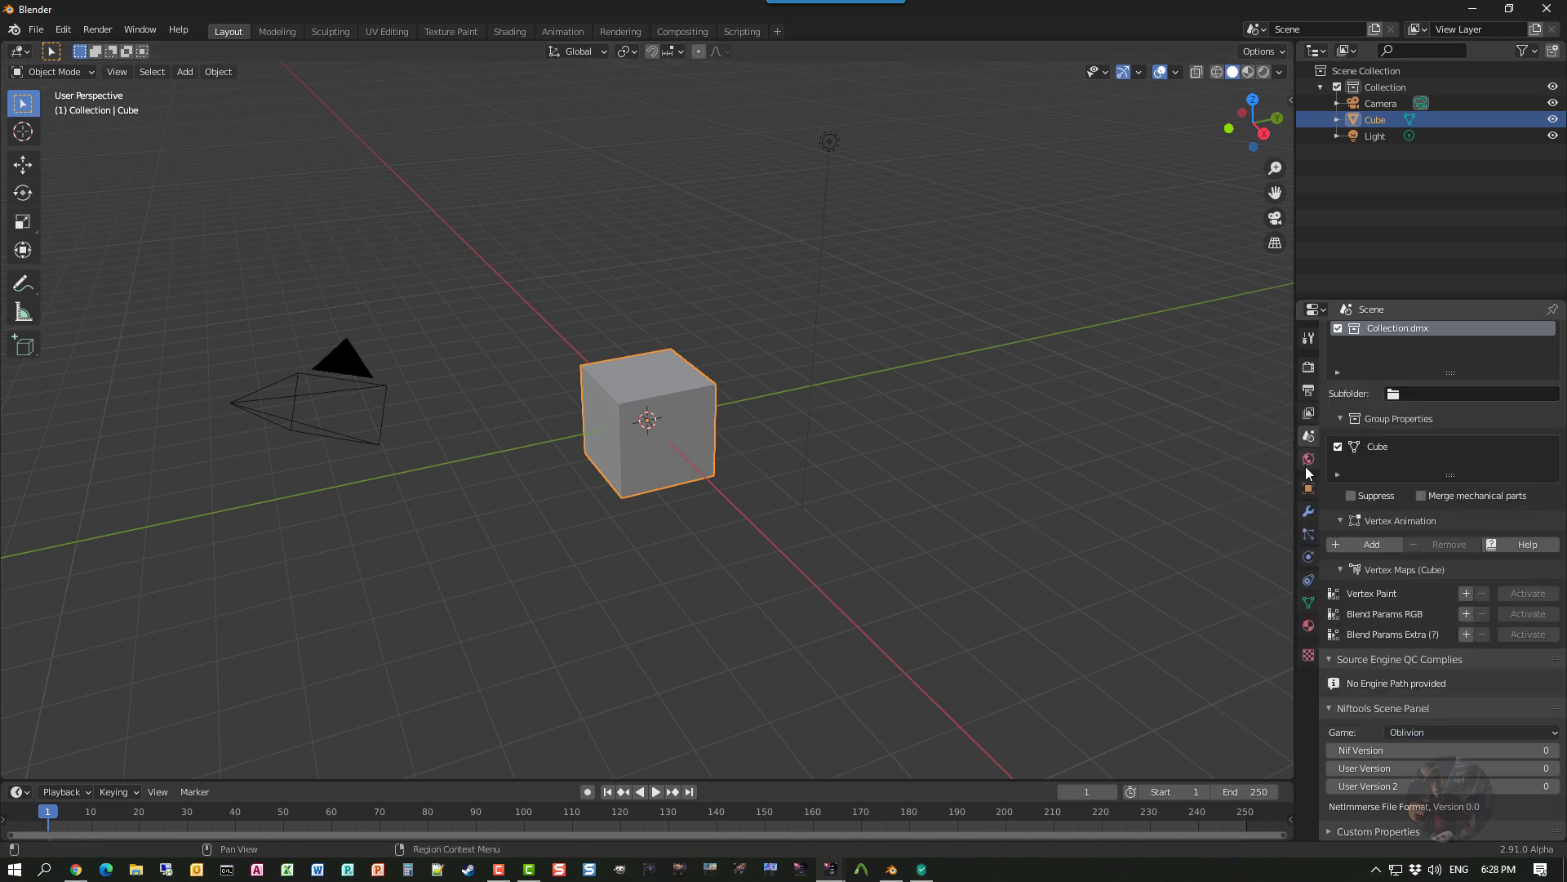
- Inspect the cube's Niftools material flag, color and shader panels, then close Blender
left_click(1309, 490)
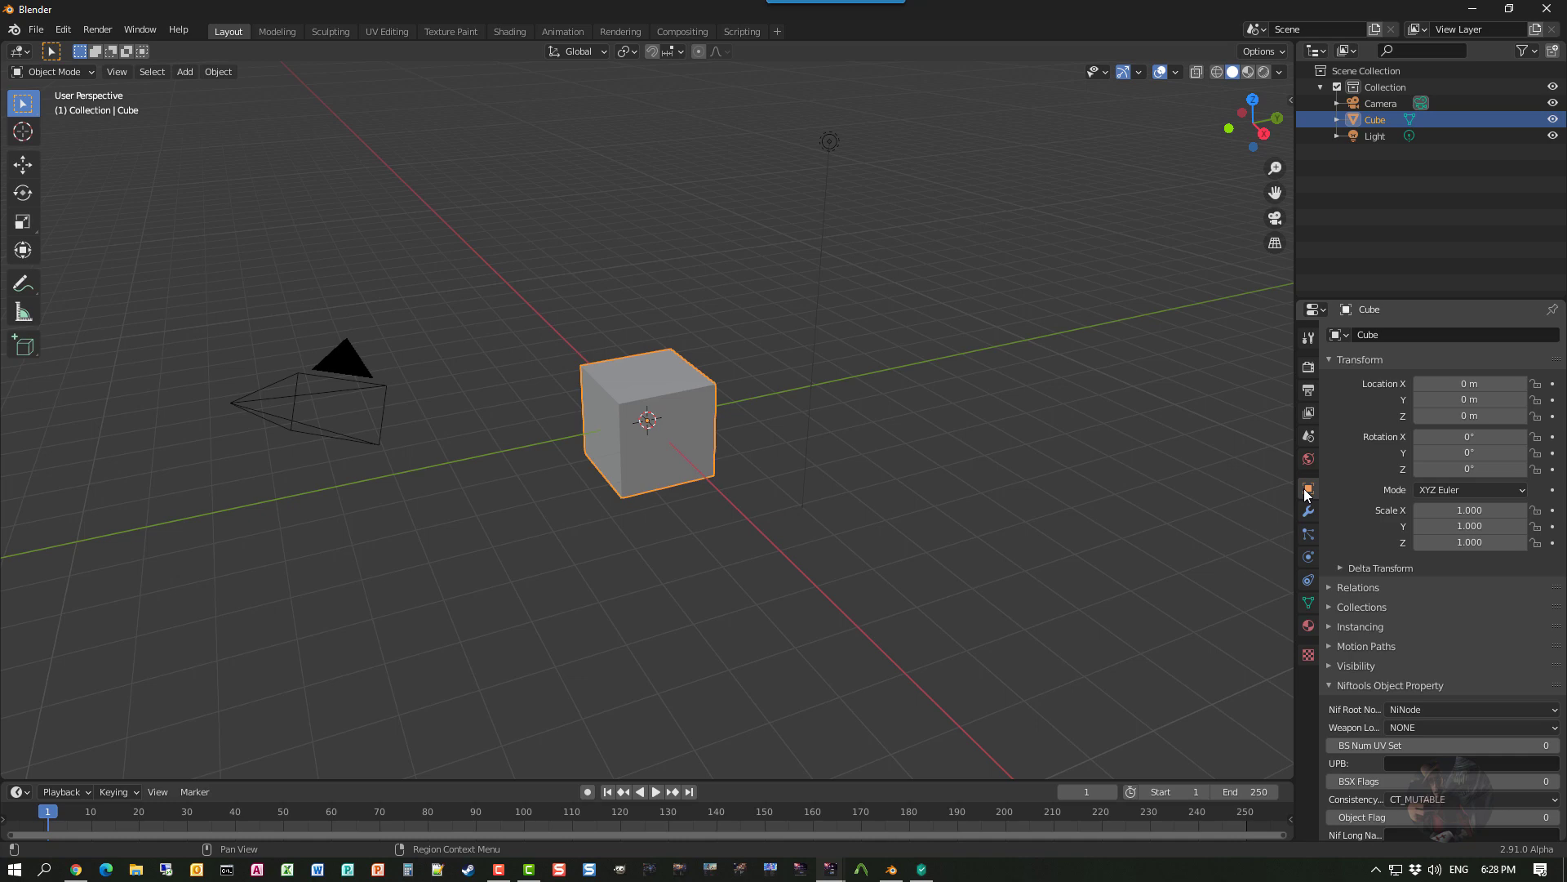
scroll(1393, 702, "down", 6)
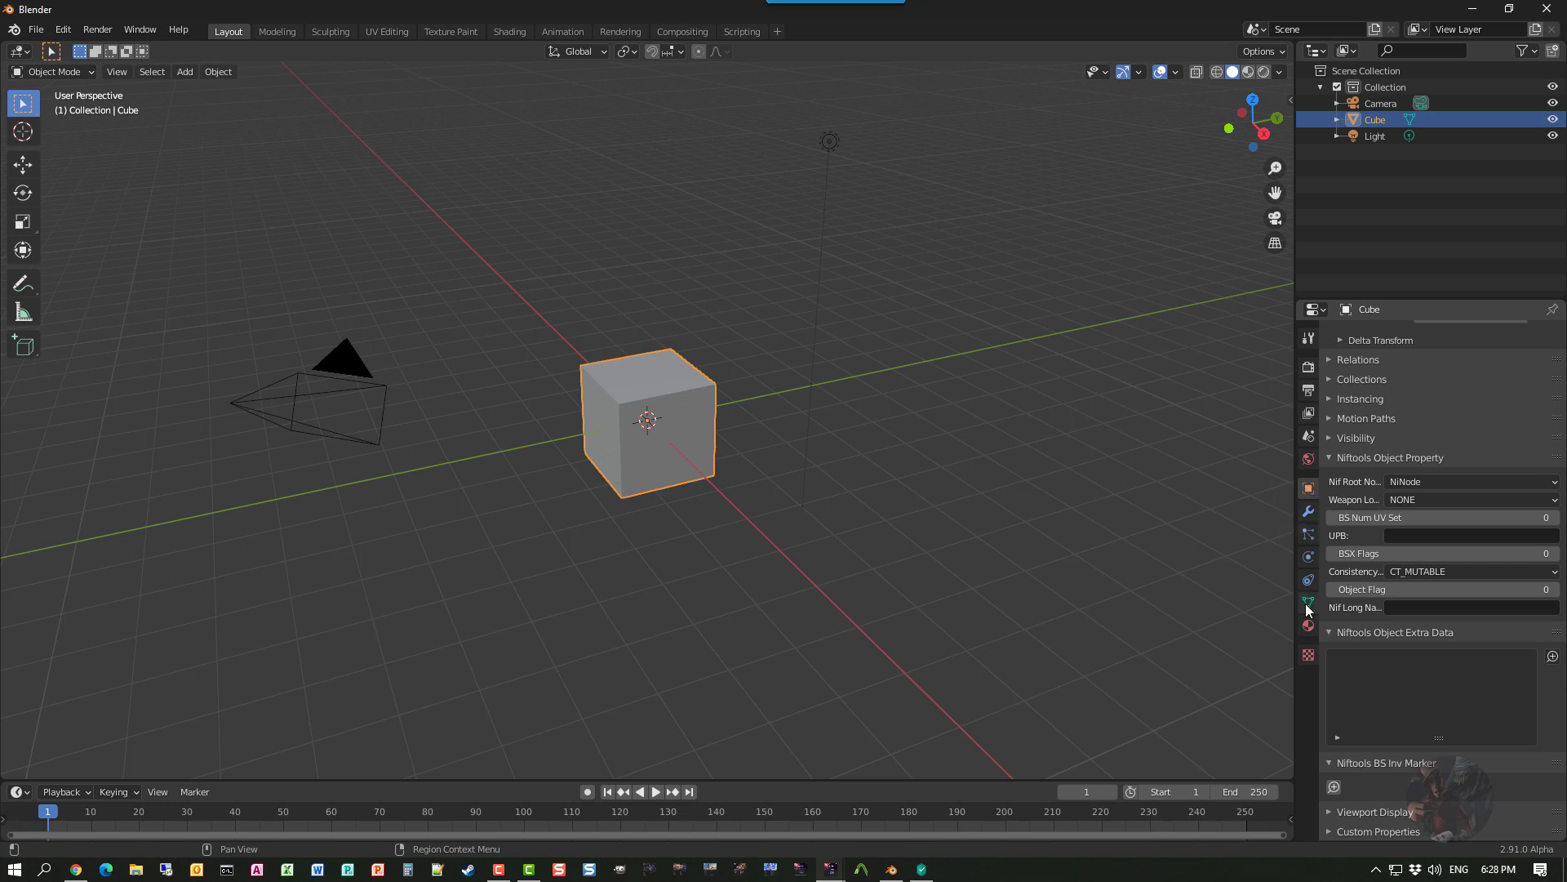
left_click(1305, 631)
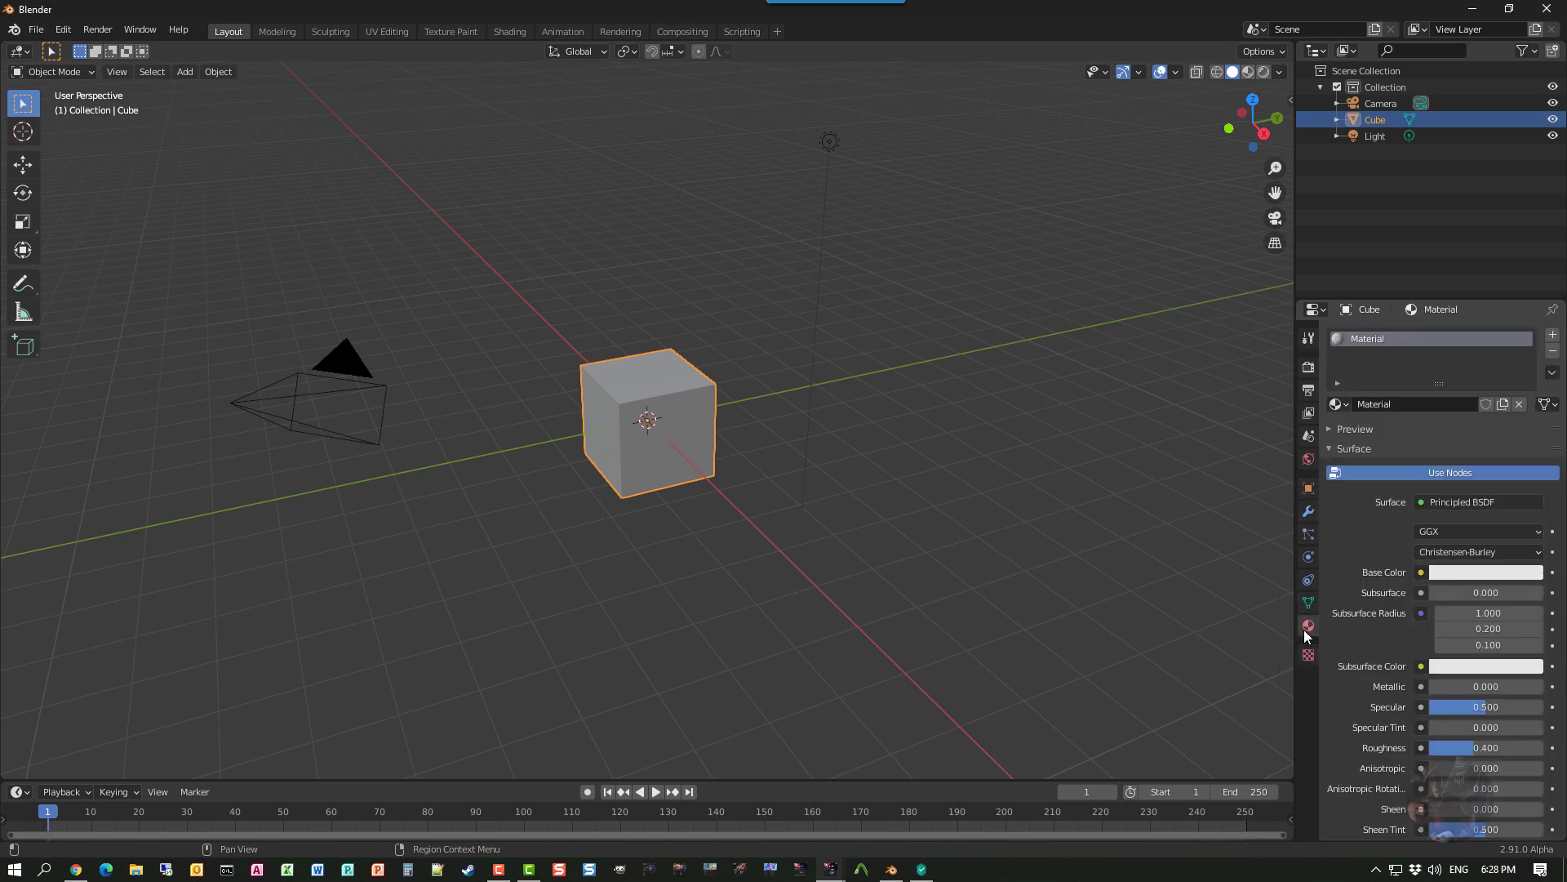
scroll(1370, 626, "down", 15)
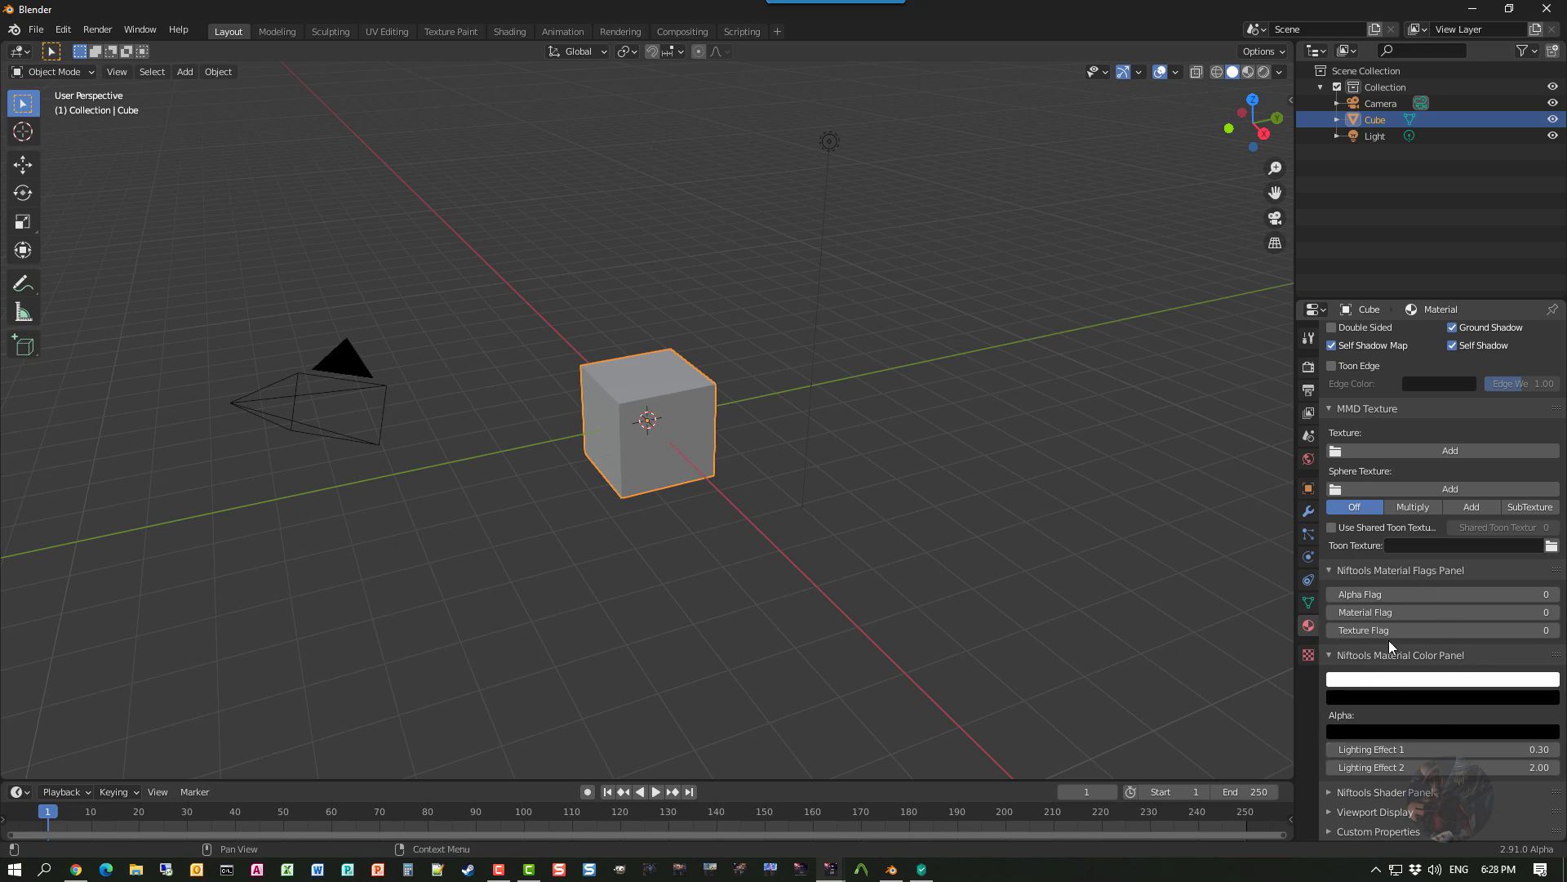
scroll(910, 464, "down", 4)
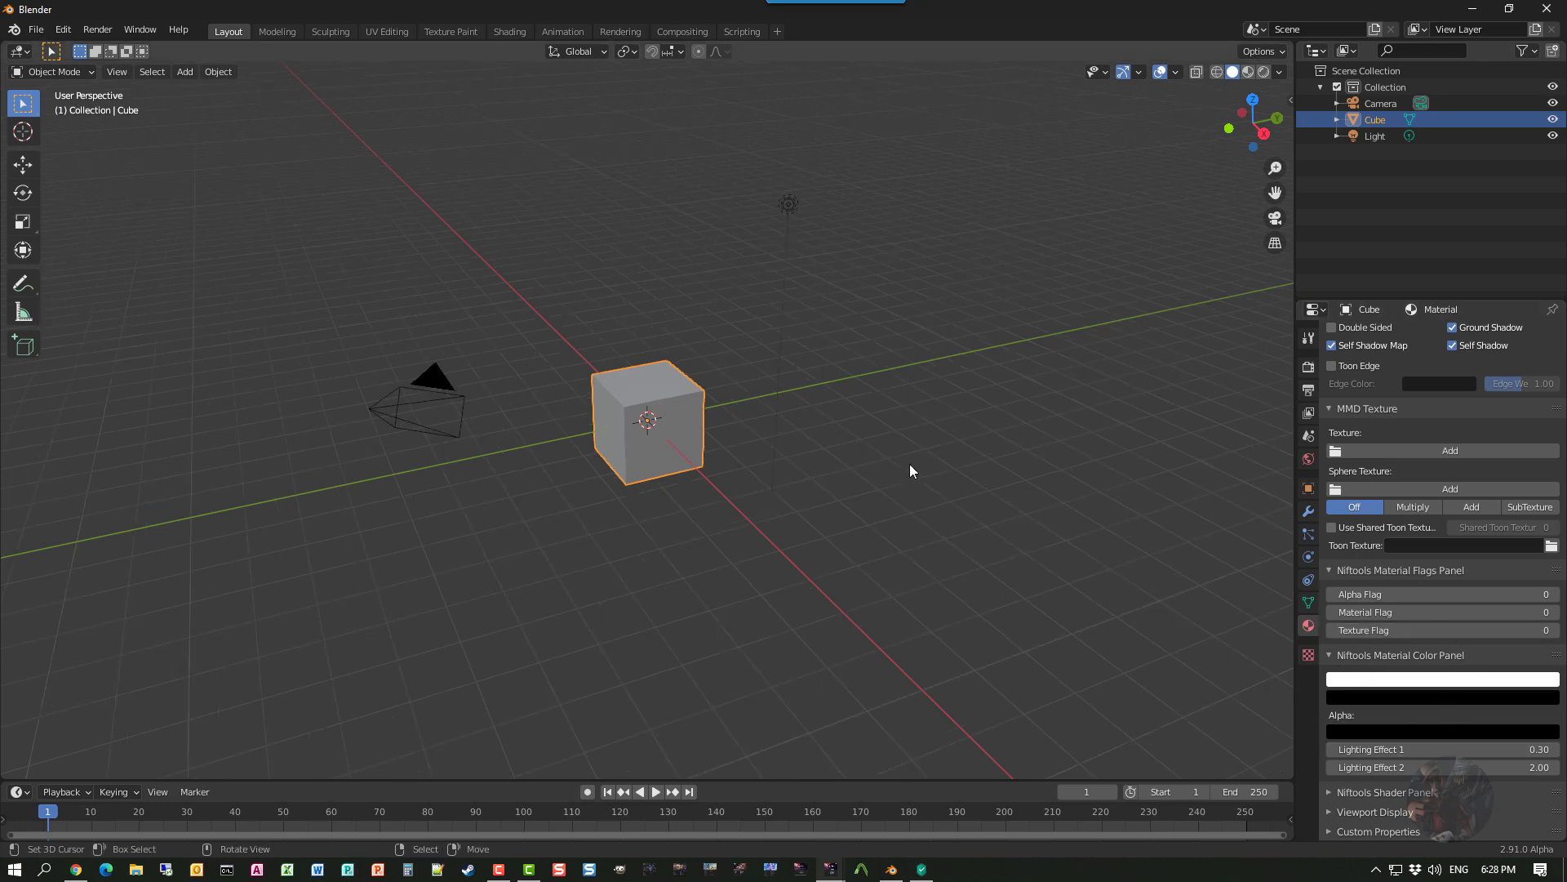
scroll(903, 487, "up", 2)
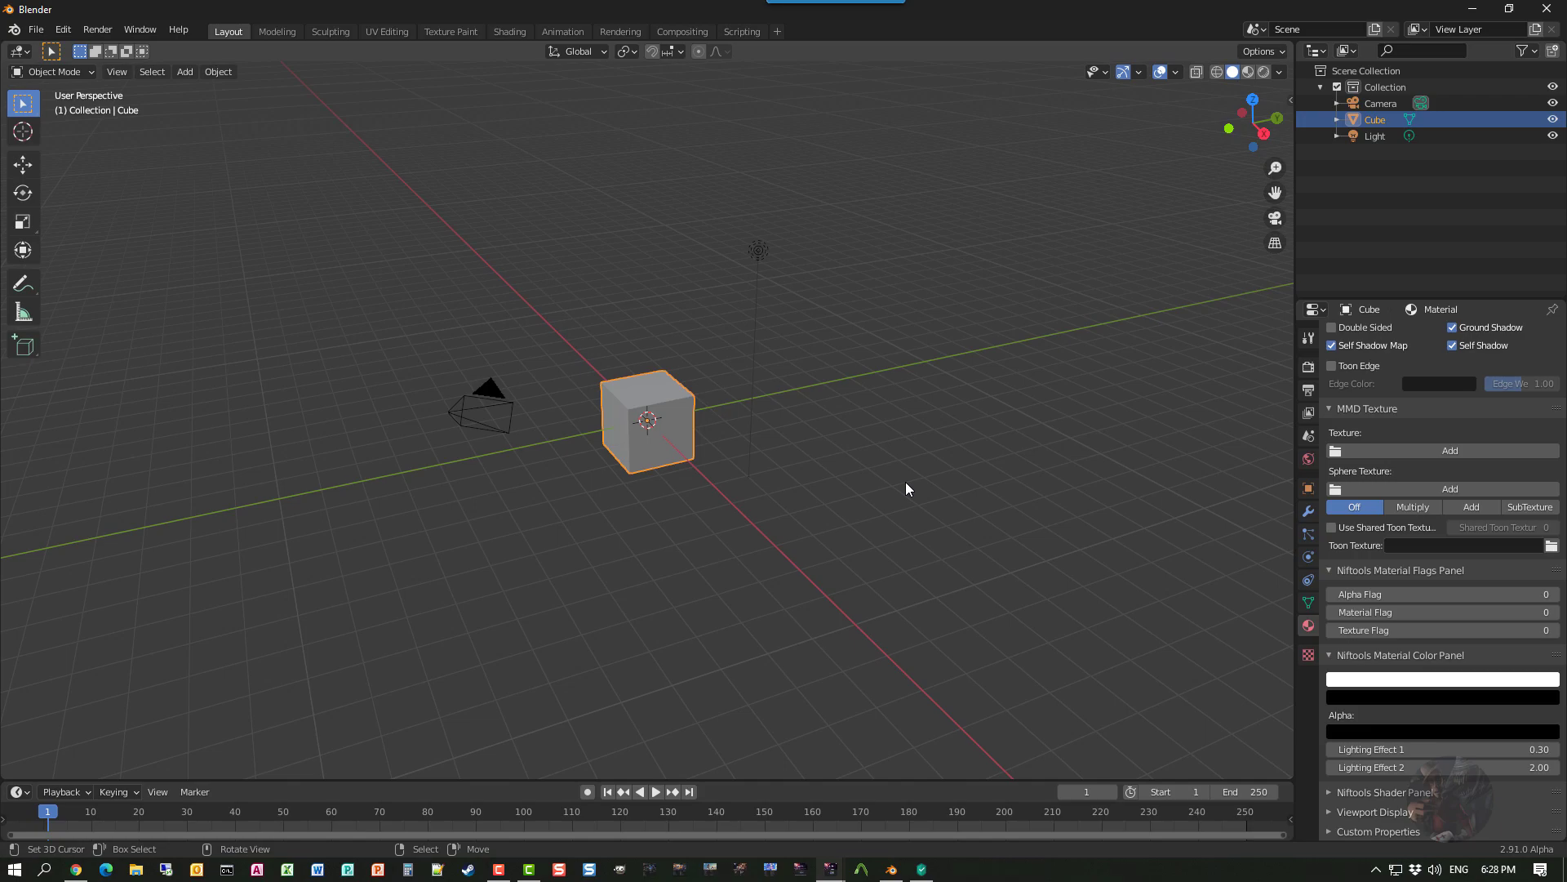
left_click(1546, 11)
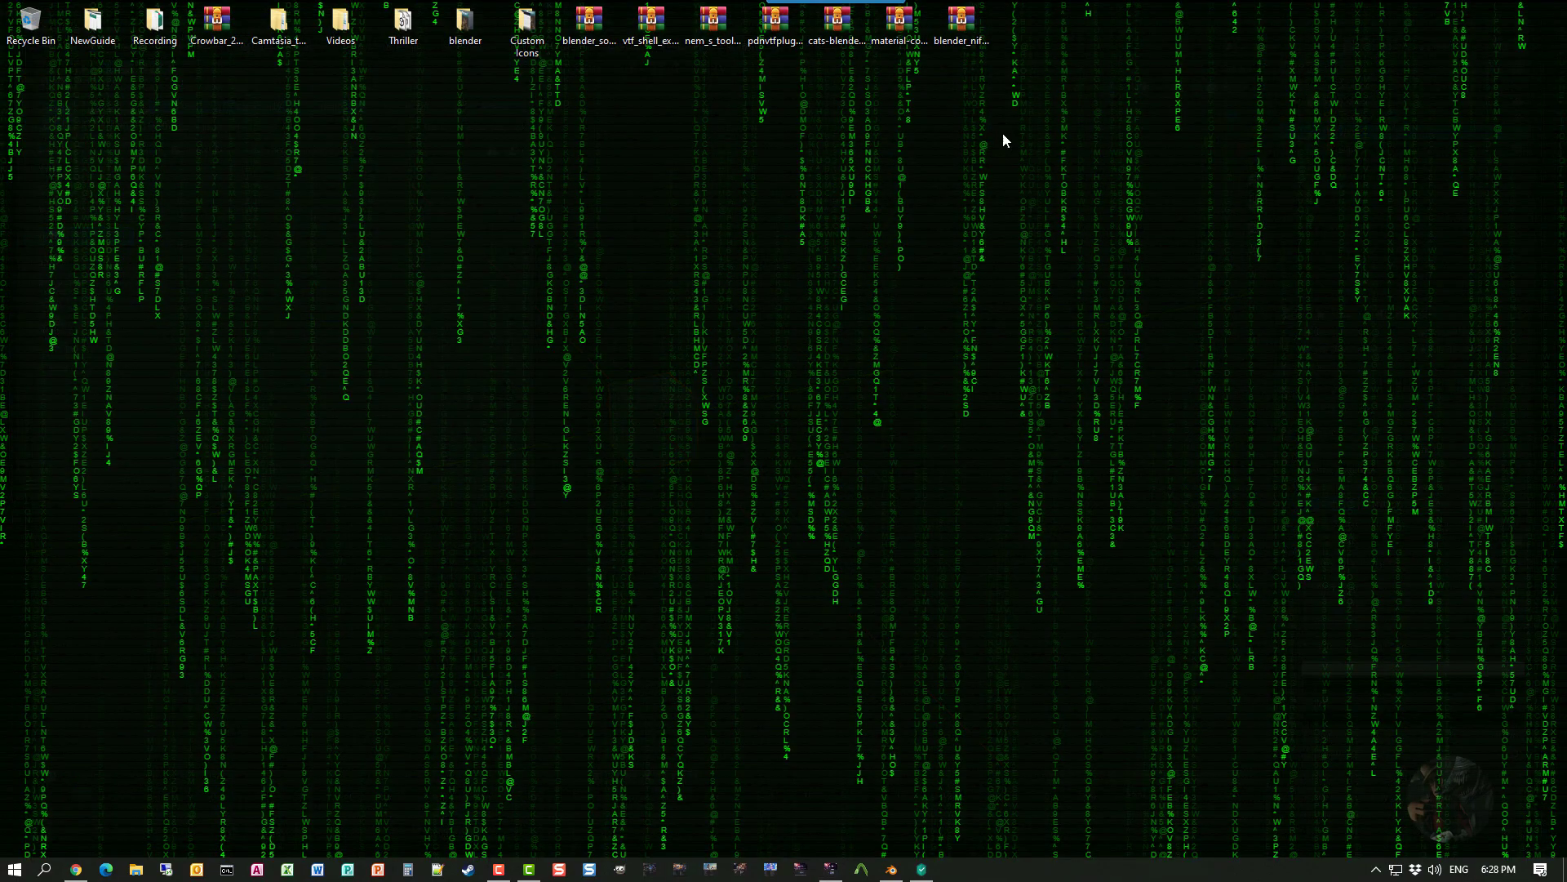